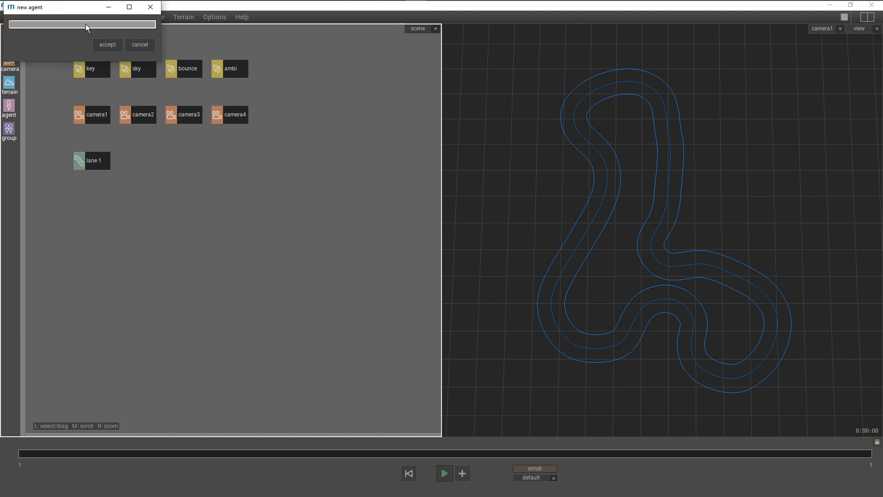
- Name the new agent car
type("car")
key("Return")
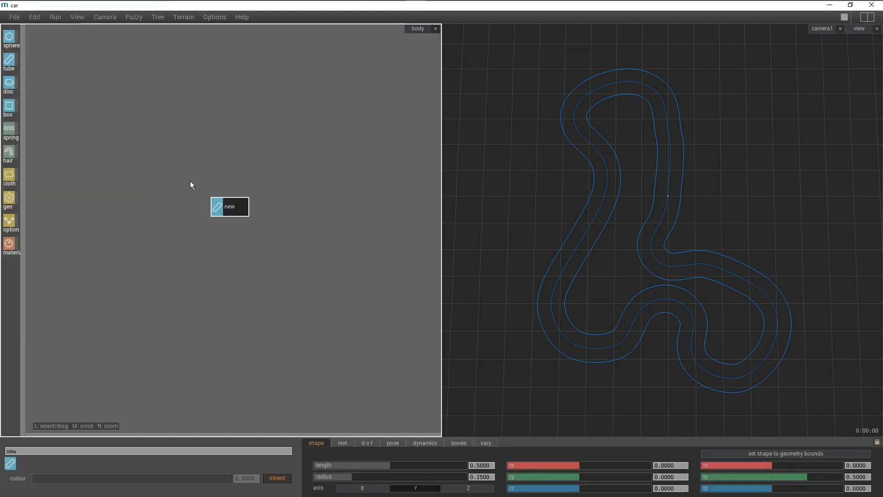
- Rename the new tube segment in the car's body to box and change its shape type to a box
left_click(95, 451)
type("r")
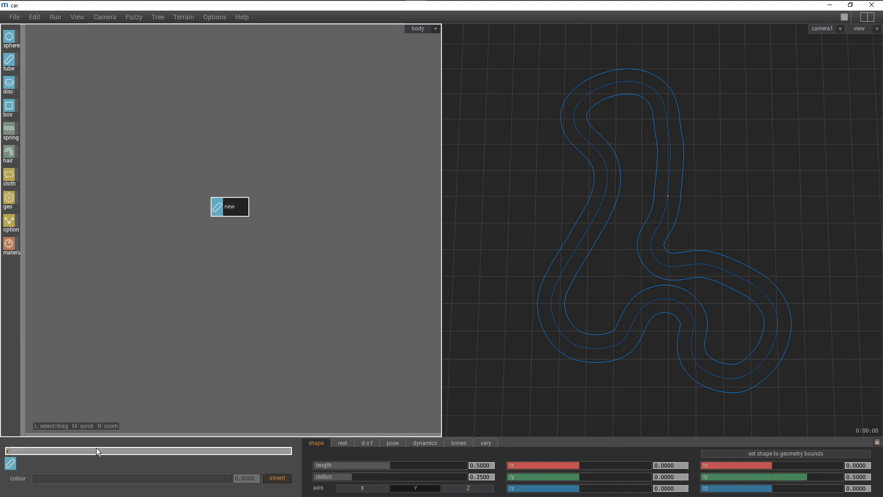
type("box")
key("Return")
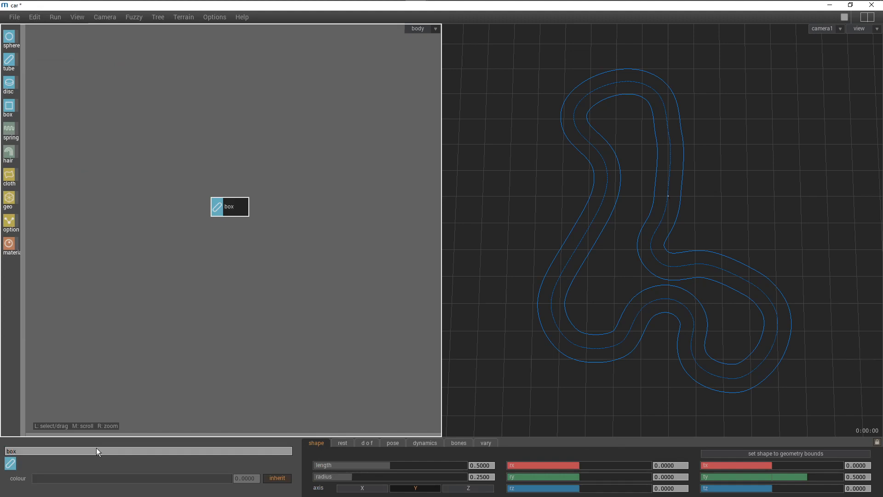
left_click(8, 464)
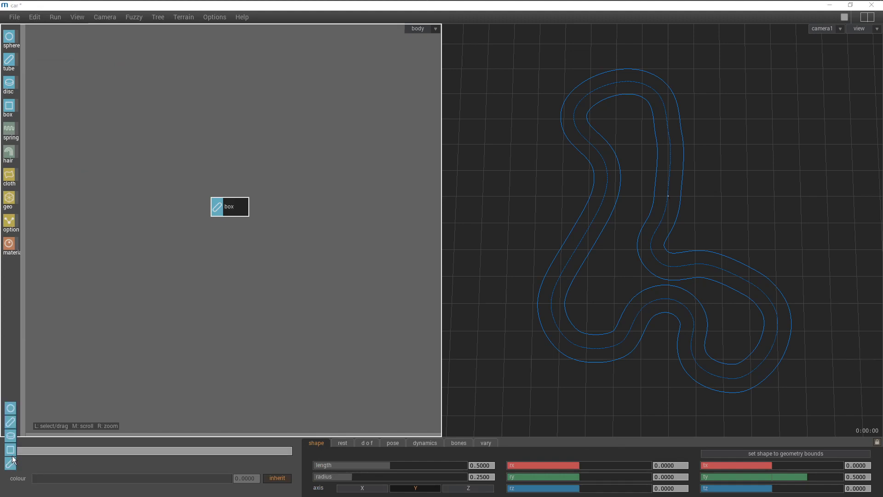
left_click(10, 452)
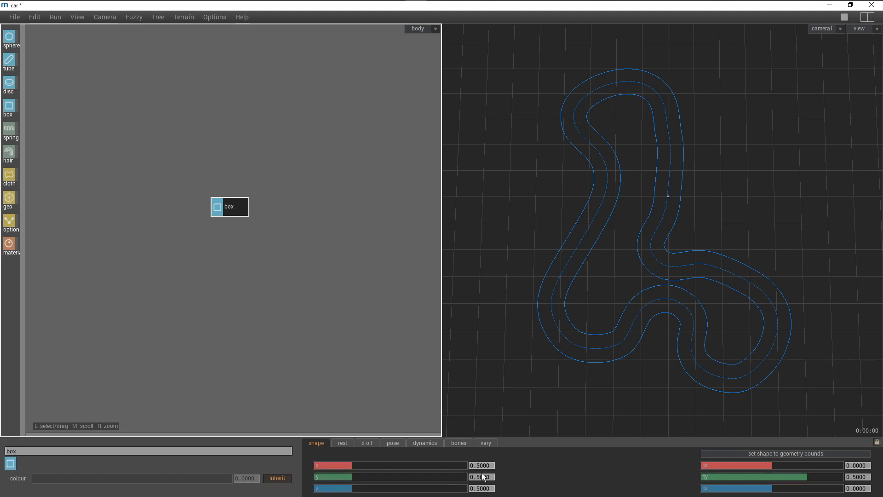
- Size the car's box segment to x 2, y 1.2 and z 4
key("BackSpace")
key("BackSpace")
key("BackSpace")
type("2")
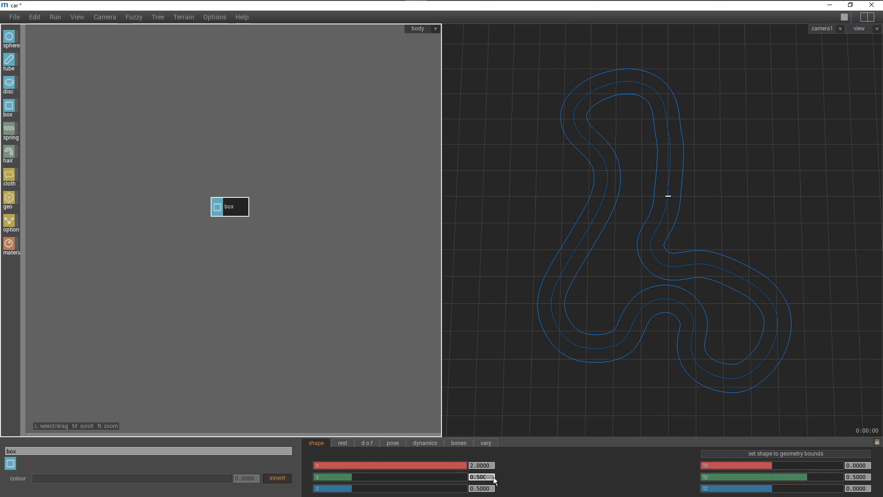
key("BackSpace")
key("BackSpace")
key("BackSpace")
type("1.2")
key("Return")
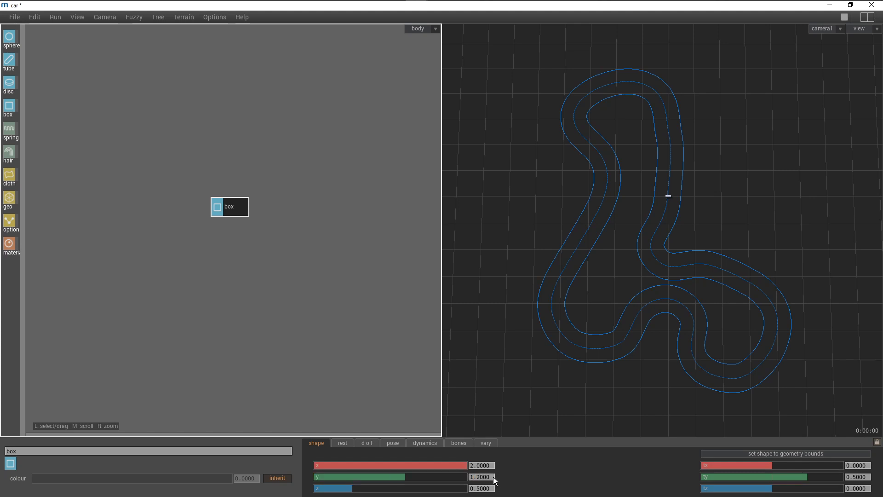
left_click(494, 490)
key("BackSpace")
key("BackSpace")
key("BackSpace")
key("BackSpace")
key("BackSpace")
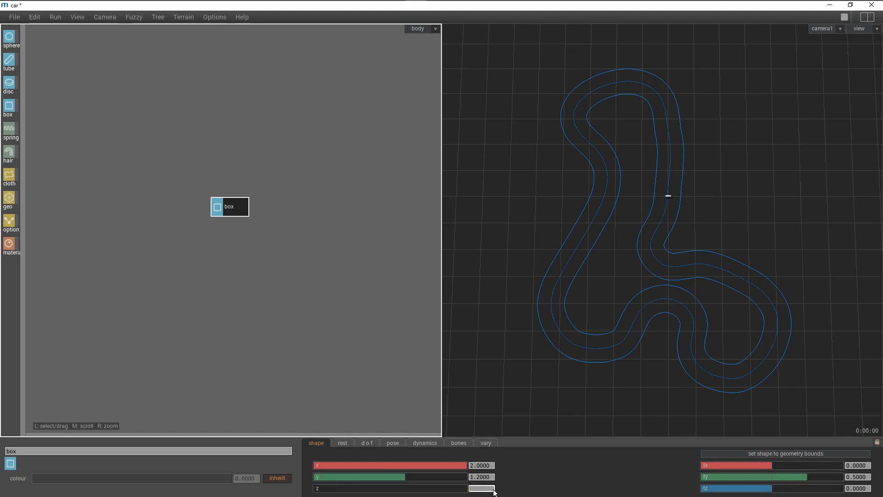
type("4")
key("Return")
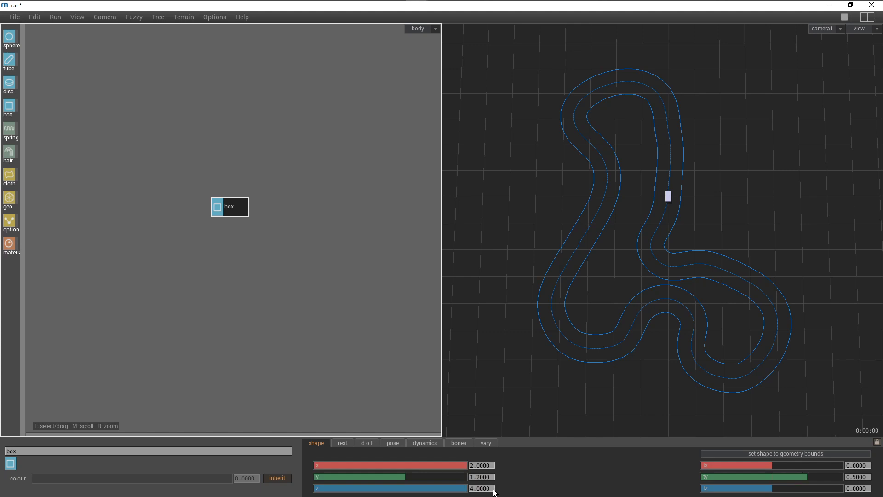
- Set the box segment's vertical offset ty to 0.7
left_click(856, 482)
key("BackSpace")
type("7")
key("Return")
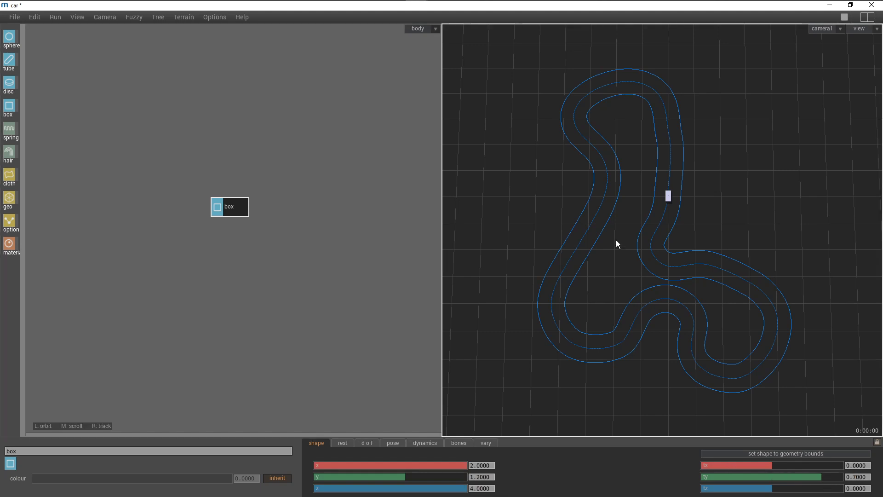
- Inspect the box from camera2 and return the view to camera1
key("ctrl")
left_click(616, 244, "ctrl")
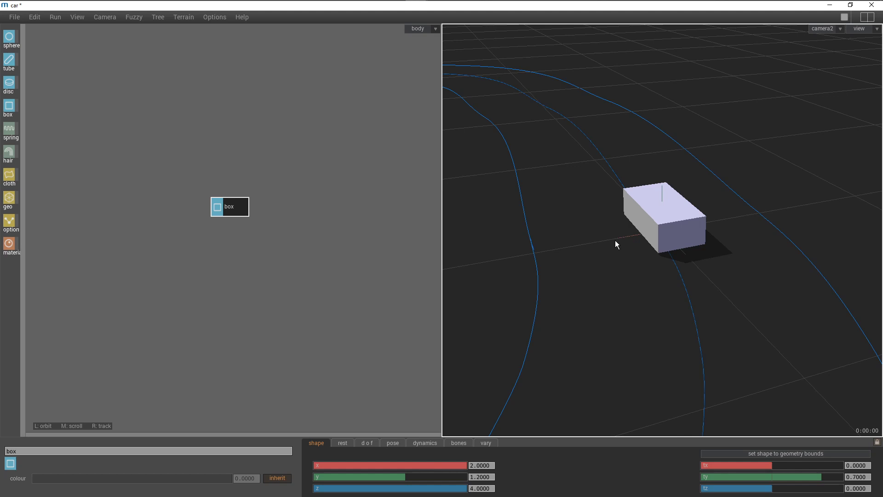
key("ctrl")
left_click(616, 244, "ctrl")
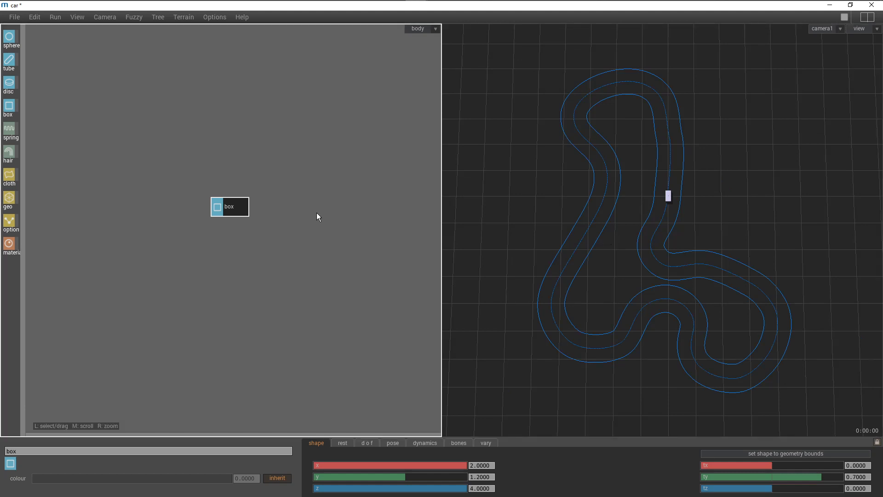
- Add an output node to the car's brain and assign it to the tz channel
key("Tab")
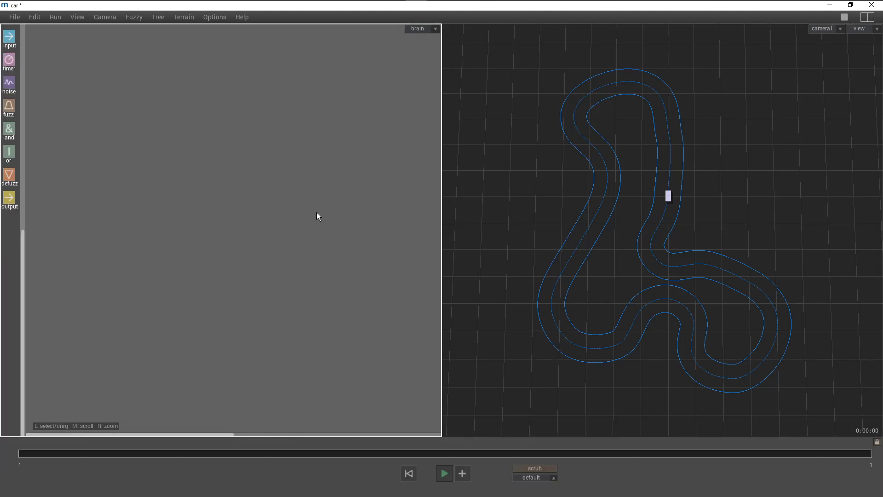
left_click_drag(9, 200, 316, 404)
left_click(543, 459)
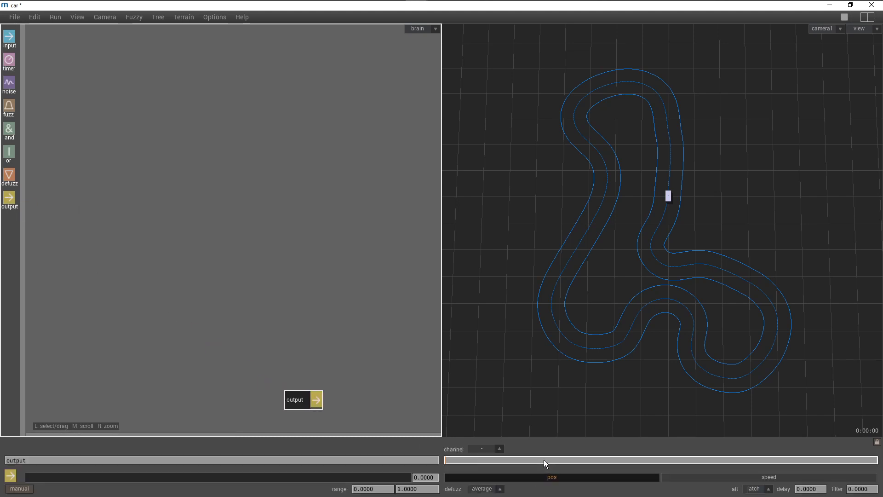
type("tz")
key("Return")
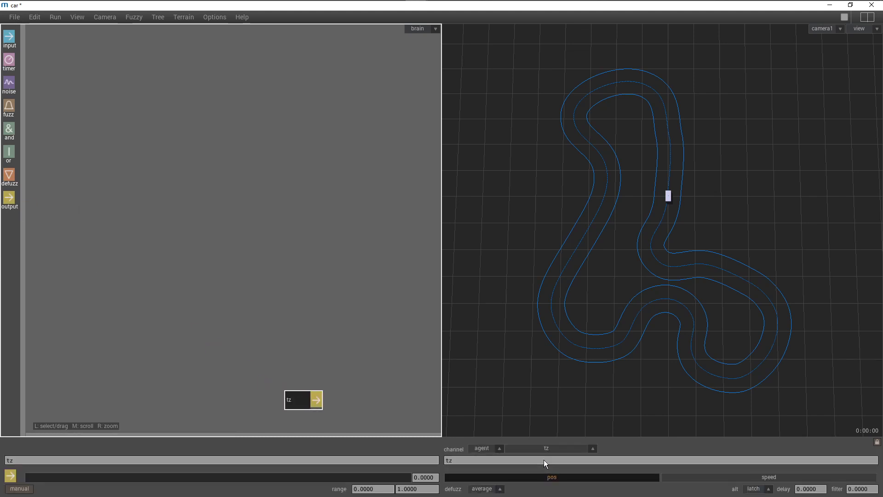
- Set the tz output's range maximum to 100 and its value to 20
left_click(430, 488)
key("BackSpace")
key("BackSpace")
key("BackSpace")
key("BackSpace")
type("00")
key("Return")
type("2")
key("Return")
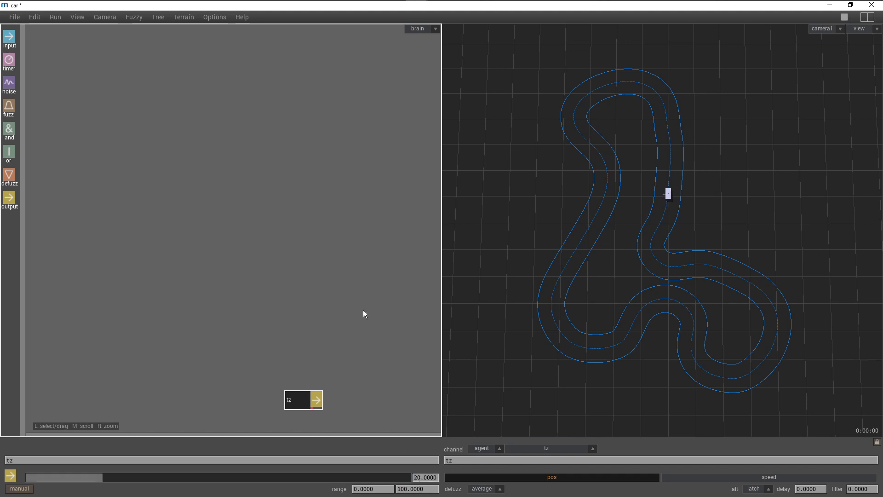
- Run the simulation to watch the car drive forward, and stop it
key("space")
key("space")
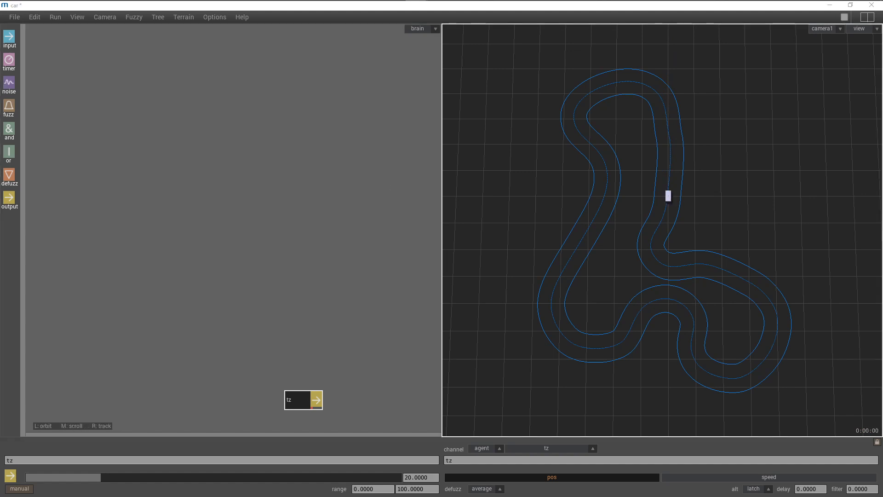
- Paste the copied lane-following fuzzy network into the brain and place it above the tz output
key("ctrl+v")
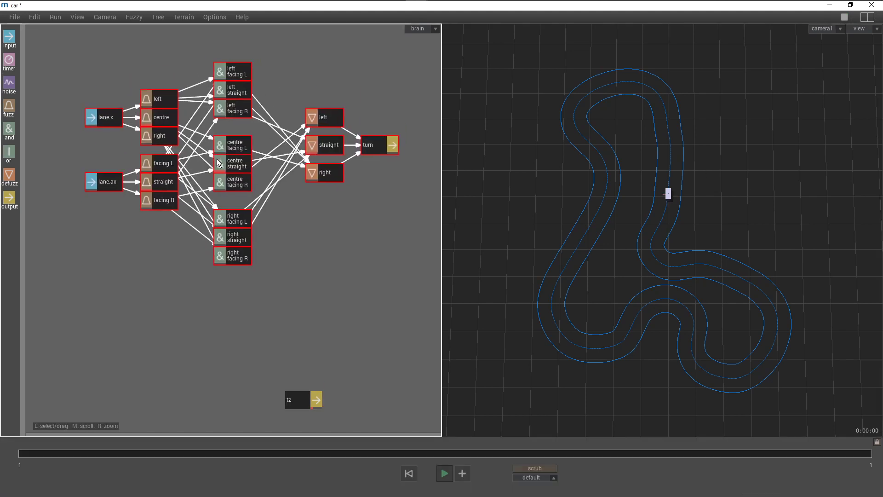
left_click(318, 213)
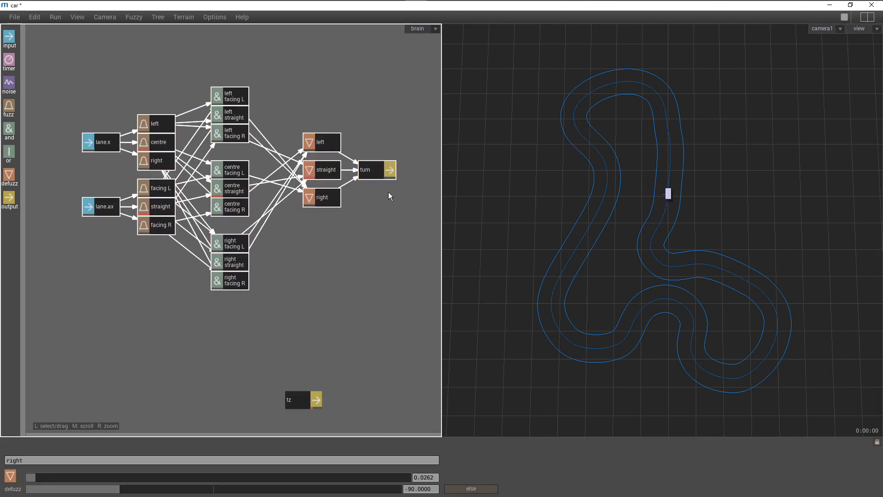
- Replace the turn output's channel with ry
left_click(378, 173)
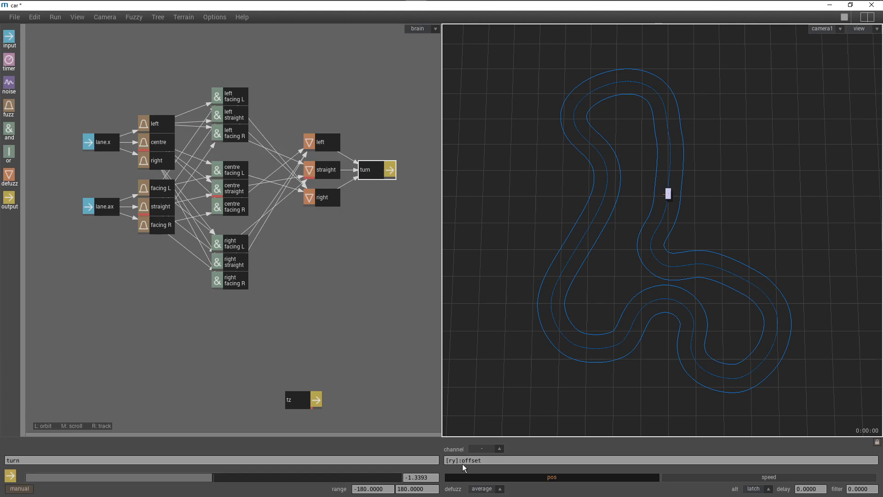
left_click(490, 460)
key("BackSpace")
key("BackSpace")
key("BackSpace")
key("BackSpace")
key("BackSpace")
key("BackSpace")
key("BackSpace")
key("BackSpace")
key("BackSpace")
key("BackSpace")
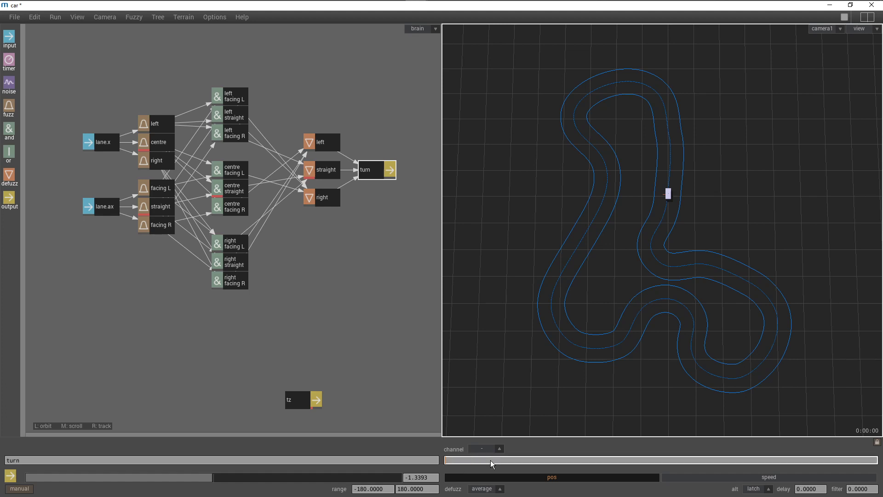
type("ry")
key("Return")
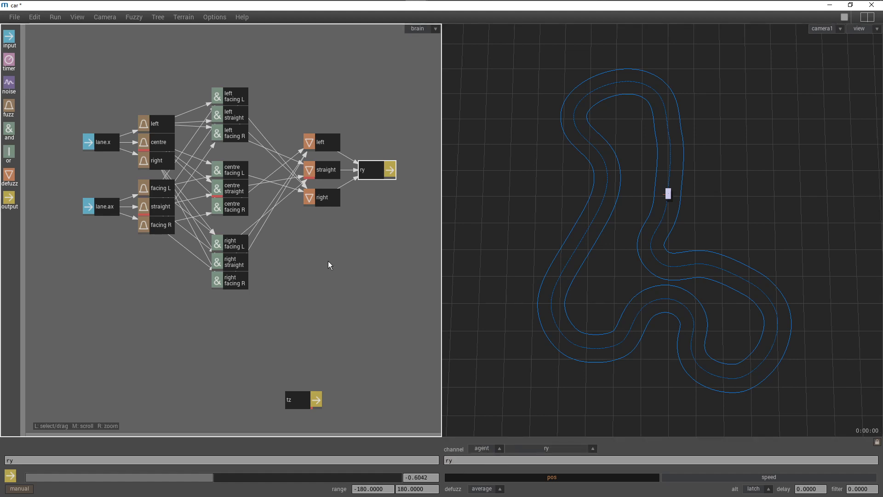
- Run the simulation to check how the car steers along the lane, and stop it
key("space")
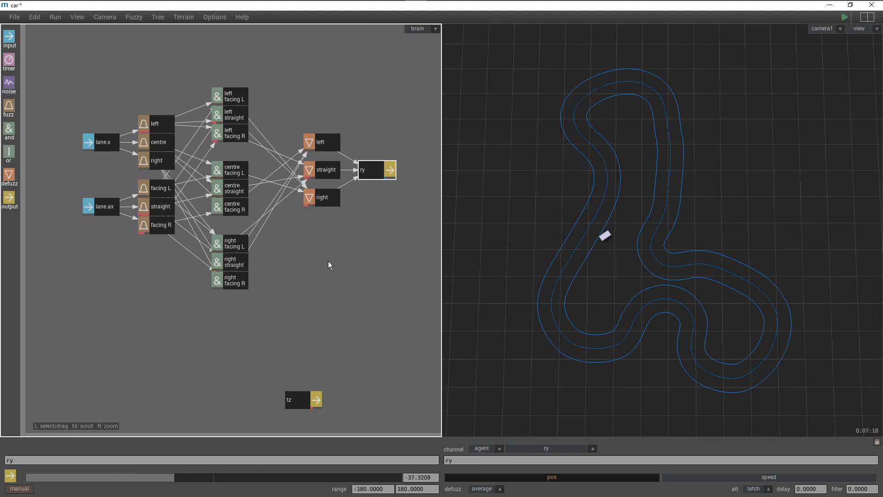
key("space")
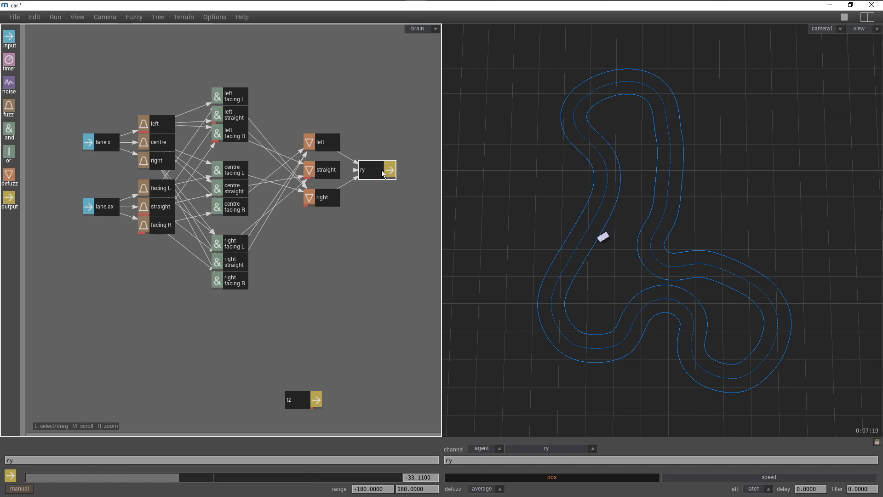
- Set the ry output's range minimum to -360
left_click(387, 489)
key("BackSpace")
key("BackSpace")
key("BackSpace")
key("BackSpace")
key("BackSpace")
key("BackSpace")
key("BackSpace")
key("BackSpace")
type("360")
key("Return")
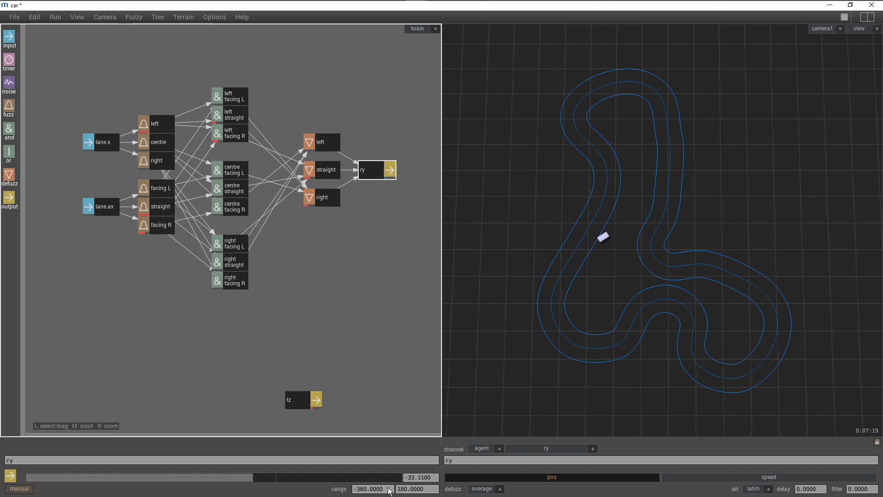
- Set the ry output's range maximum to 360
left_click(431, 491)
key("BackSpace")
key("BackSpace")
key("BackSpace")
key("BackSpace")
key("BackSpace")
key("BackSpace")
key("BackSpace")
key("BackSpace")
type("360")
key("Return")
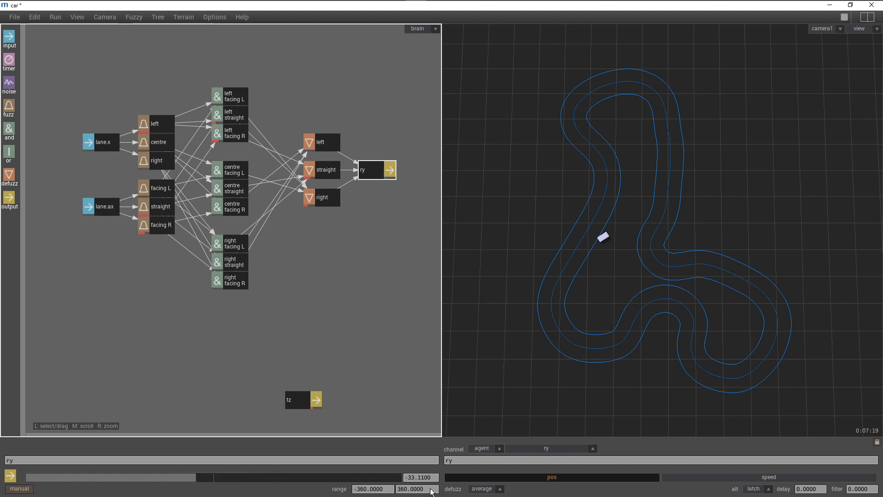
- Set the left defuzz node's value to 360 and the right defuzz node's value to -360
left_click(327, 142)
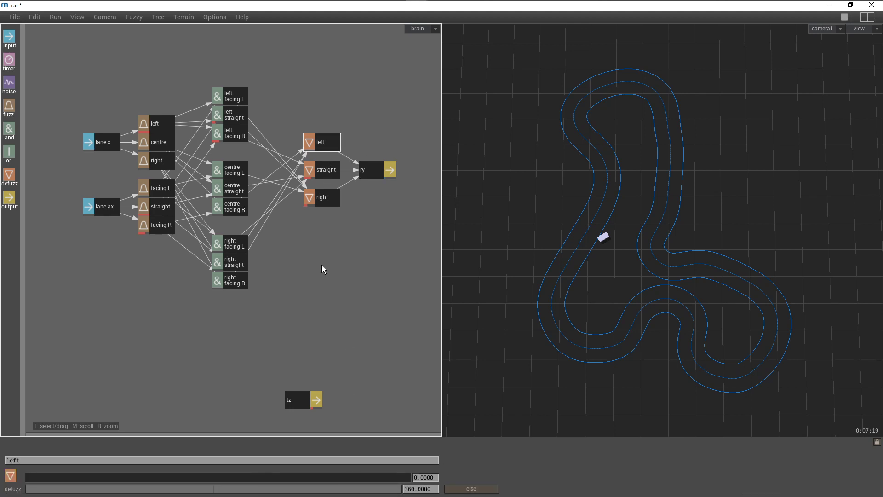
left_click(321, 199)
left_click(94, 488)
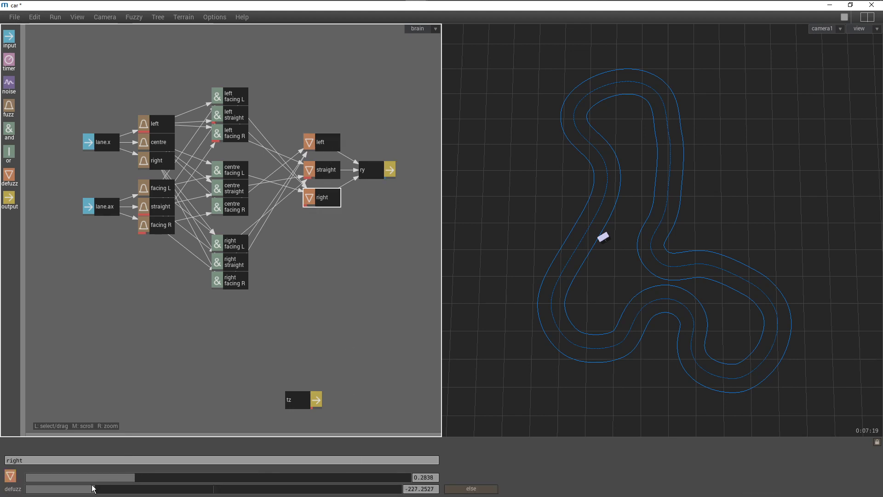
left_click_drag(92, 489, 2, 482)
- Rerun the simulation and raise the tz output's value to 60 while the car is driving
key("ctrl+r")
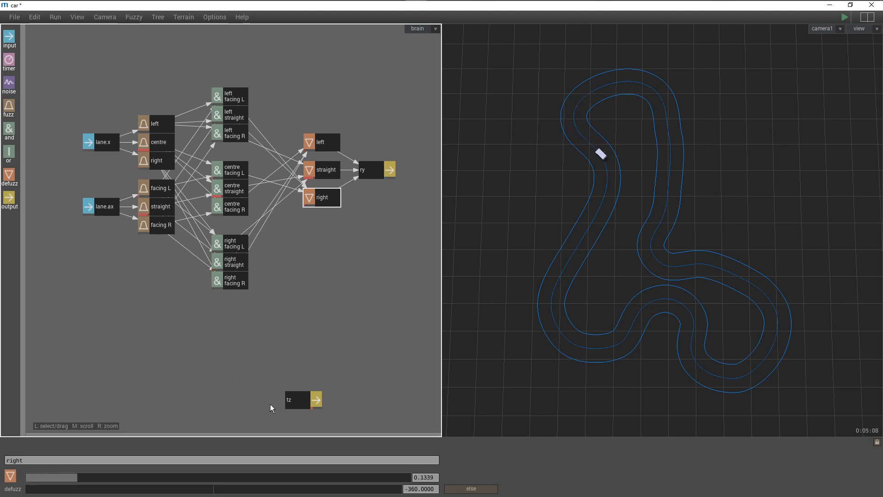
left_click(306, 401)
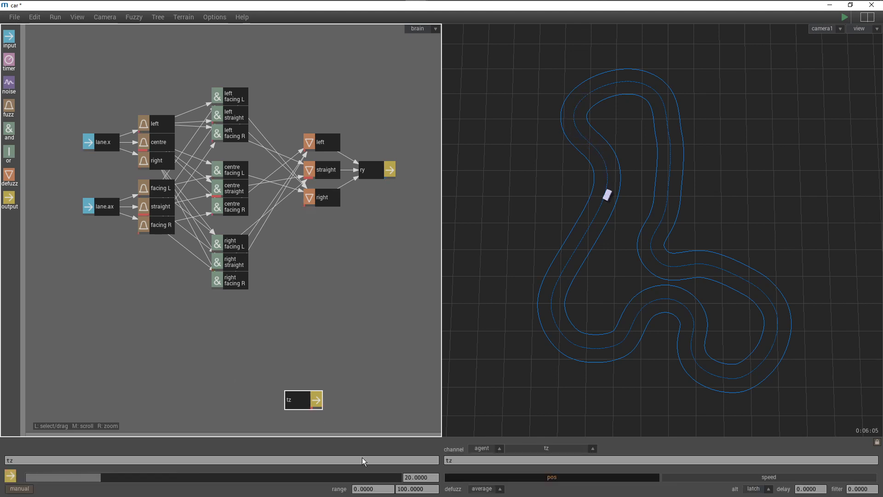
left_click(412, 481)
type("60")
key("Return")
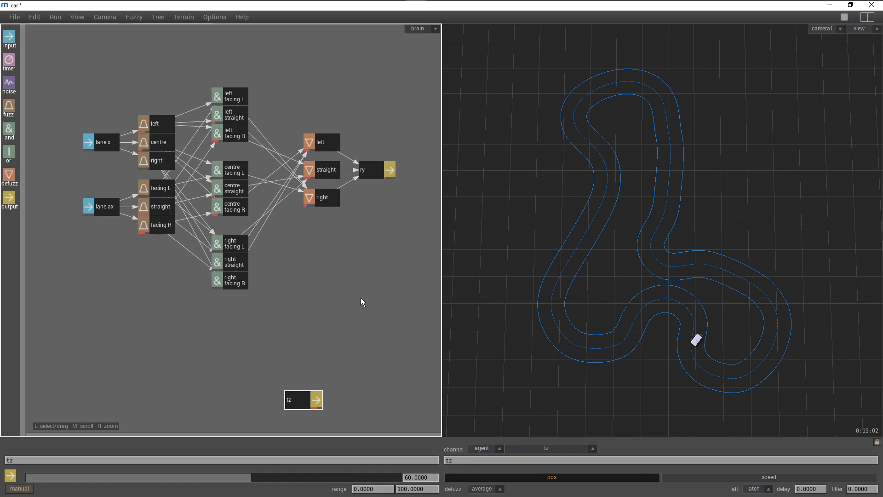
- Add an input node beside the lane inputs and make alternate connections from it to lane.x and lane.ax
left_click(105, 142)
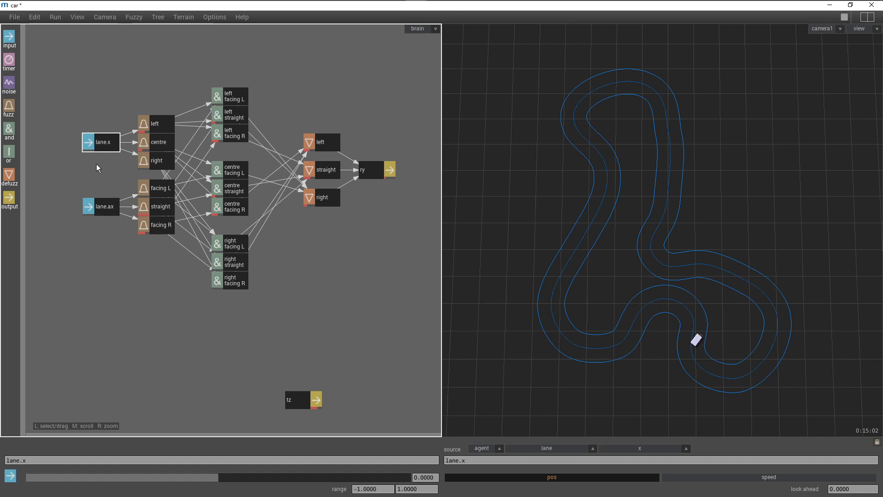
left_click_drag(8, 41, 34, 143)
left_click_drag(57, 173, 87, 147)
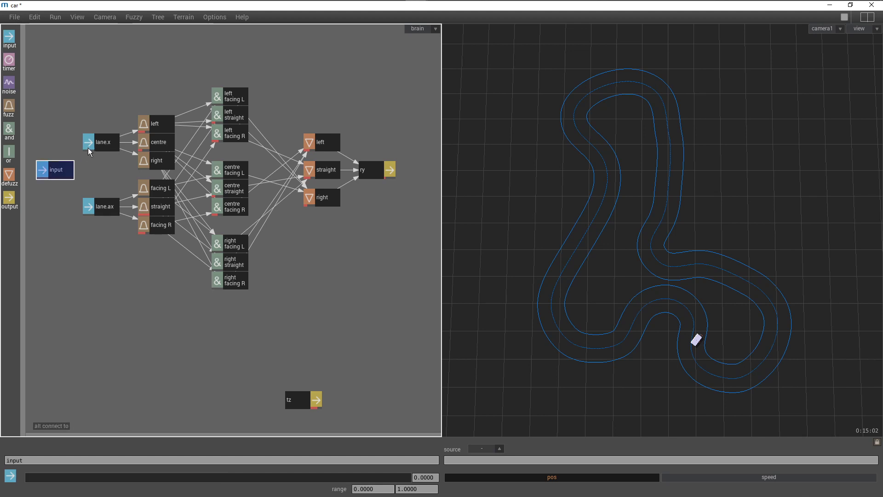
left_click_drag(64, 177, 105, 212, "alt")
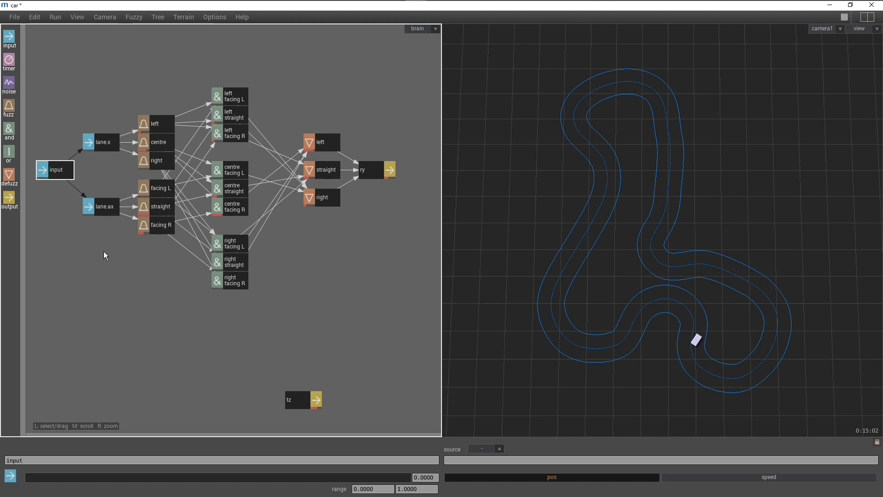
- Name the new input node "look ahead" and set its value to 0.2
left_click(114, 458)
type("1c")
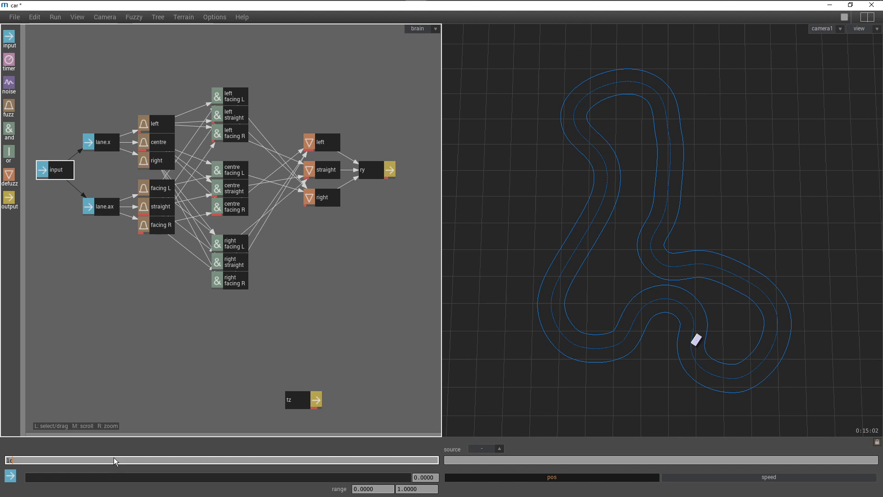
type("ok ahead")
key("Return")
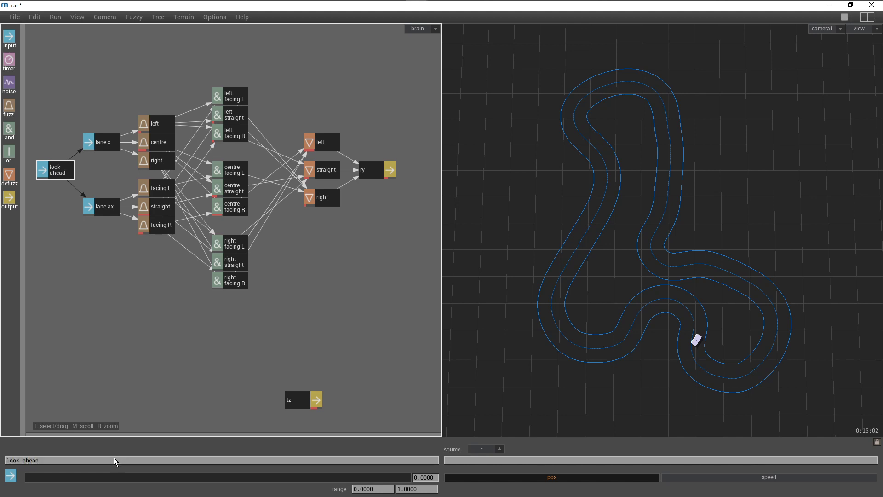
left_click(422, 477)
type("0.2")
key("Return")
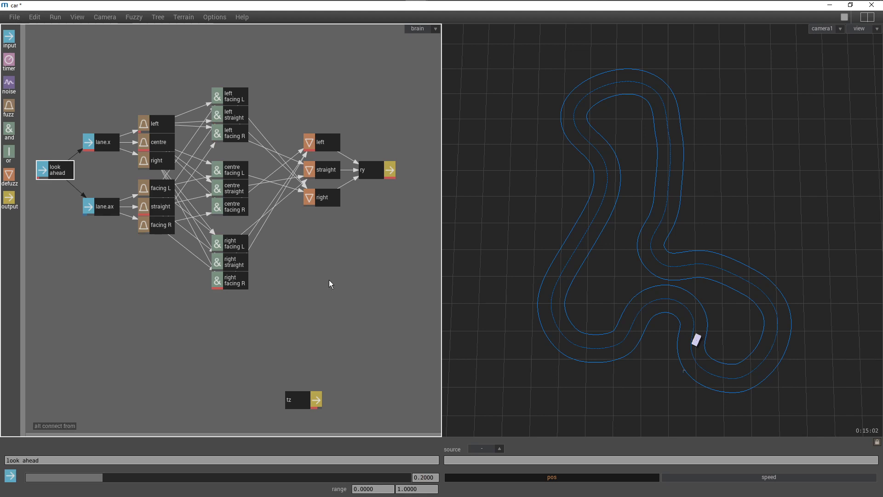
- Rerun the simulation to watch how the car drives with the look ahead value, and stop it
key("ctrl+r")
key("space")
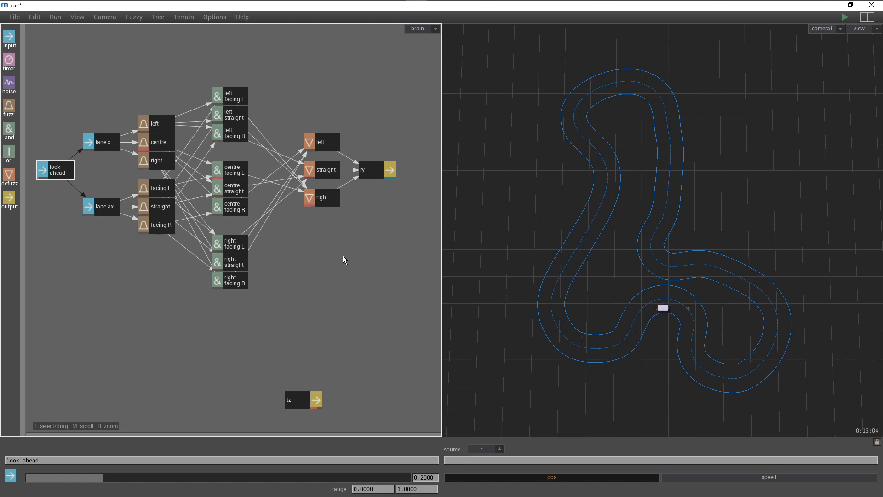
key("space")
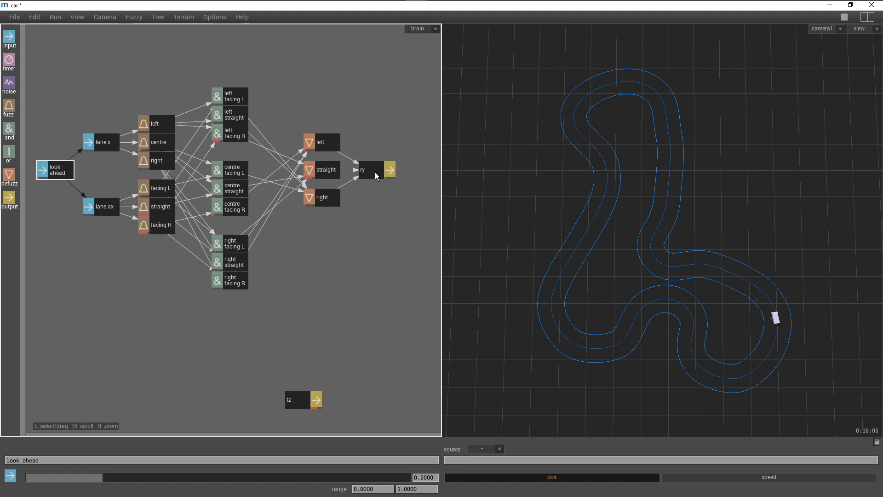
- Set the ry output's filter to 0.1 and test the car in the simulation
left_click(375, 174)
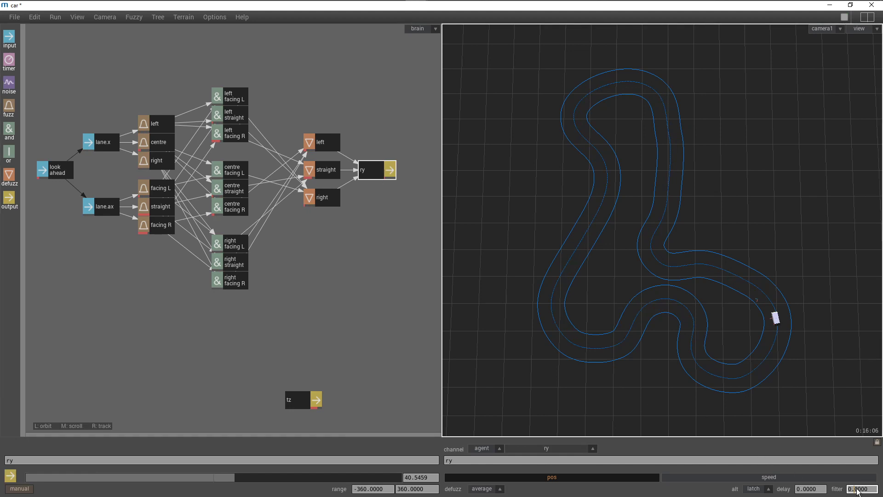
key("Return")
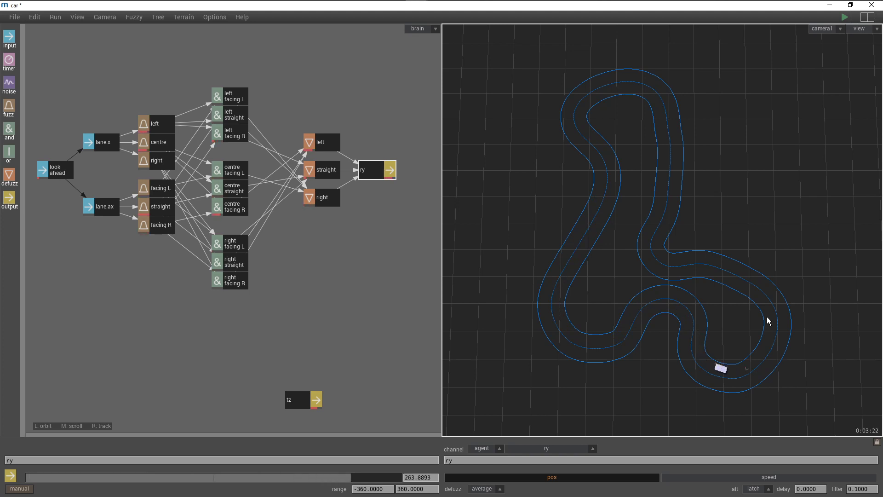
key("space")
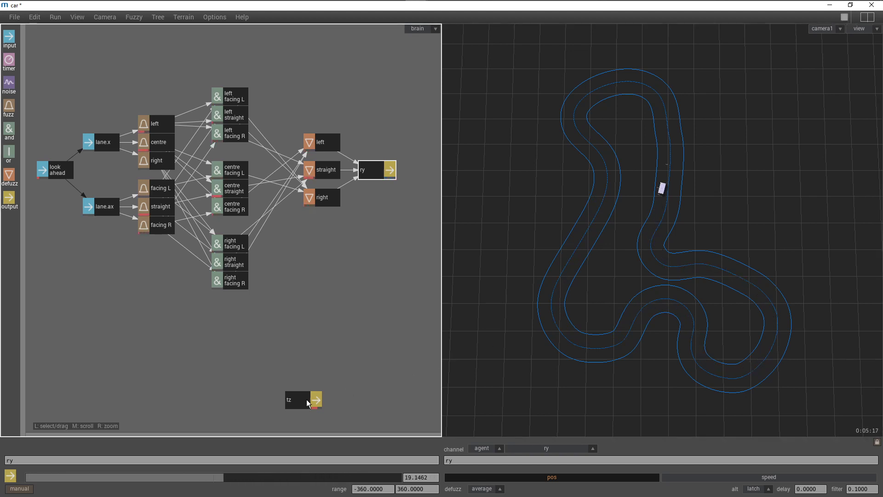
- Shift the tz output aside and add two defuzz nodes, one above the other, beside it
left_click_drag(307, 400, 337, 394)
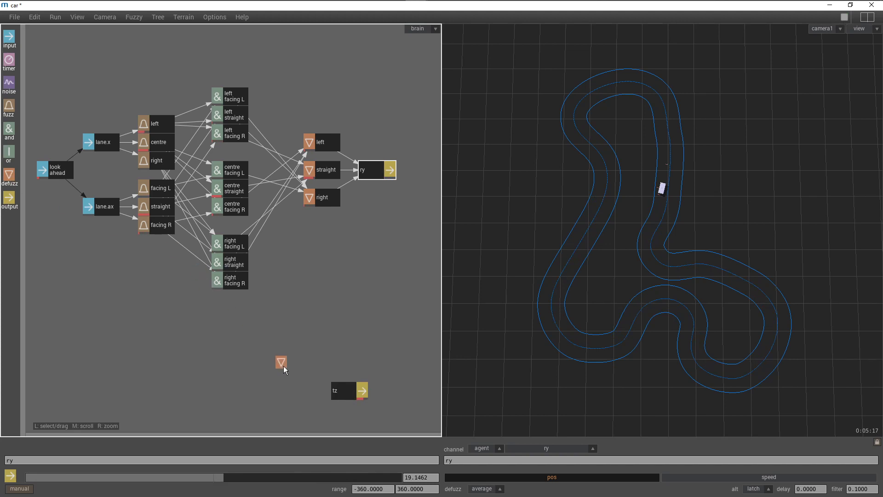
left_click_drag(283, 366, 283, 375)
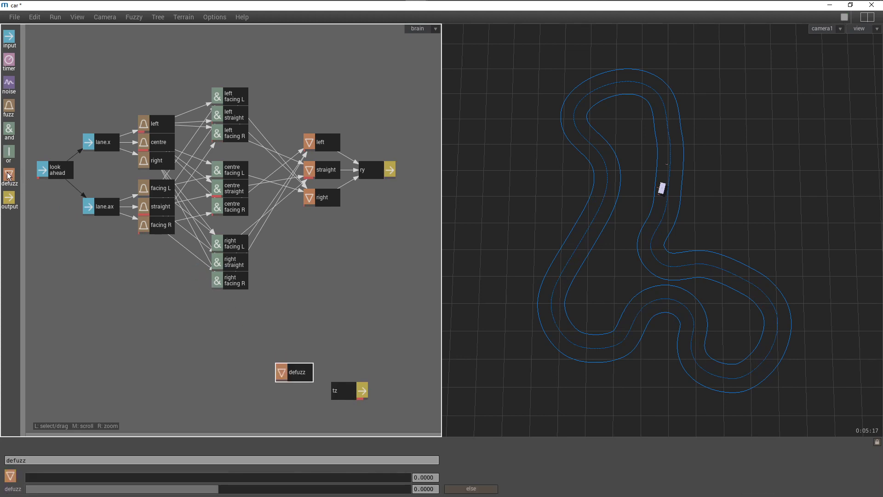
left_click_drag(9, 176, 291, 399)
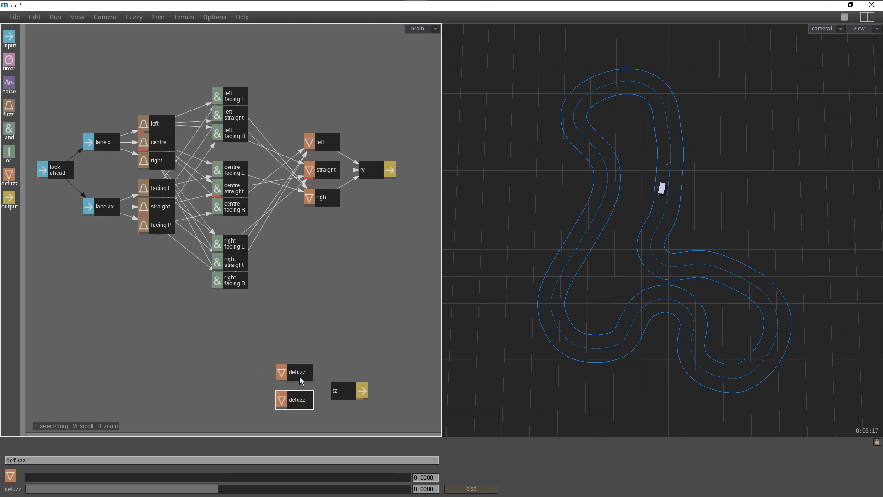
- Rename the upper of the two new defuzz nodes to "slow"
left_click(301, 380)
left_click(277, 461)
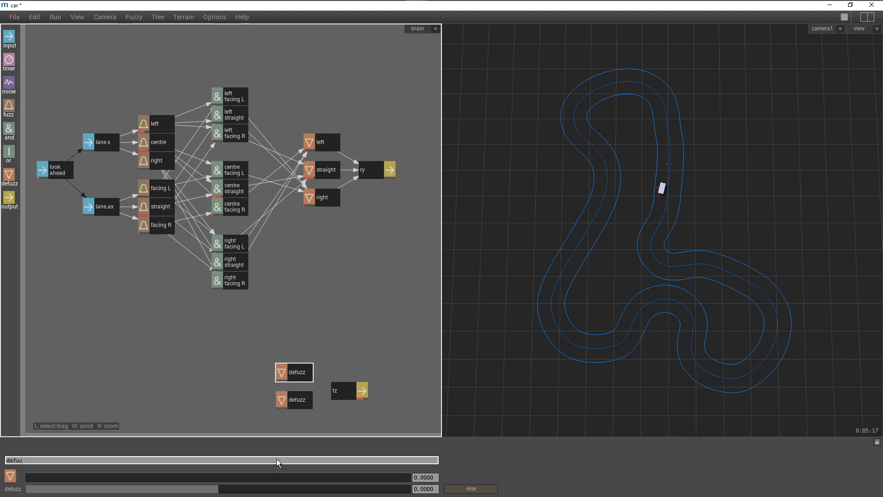
key("BackSpace")
key("BackSpace")
key("BackSpace")
key("BackSpace")
key("BackSpace")
type("slow")
key("Return")
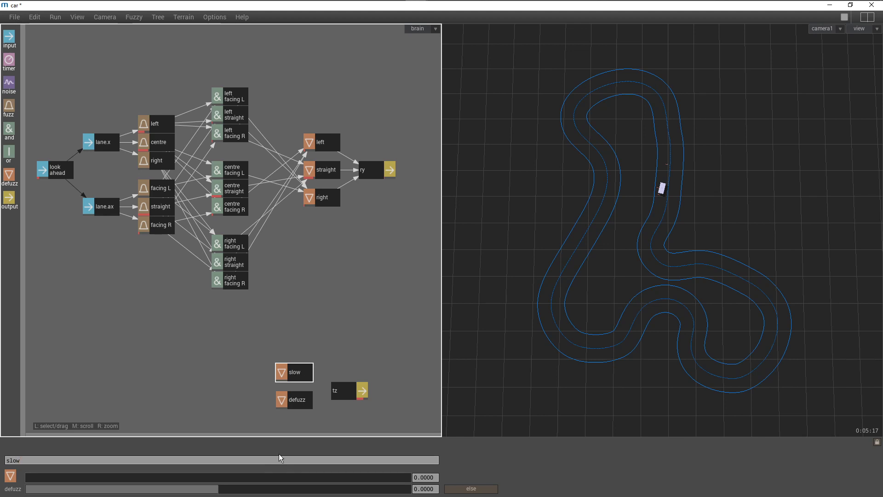
- Rename the lower of the two new defuzz nodes to "fast"
left_click(306, 402)
left_click(261, 460)
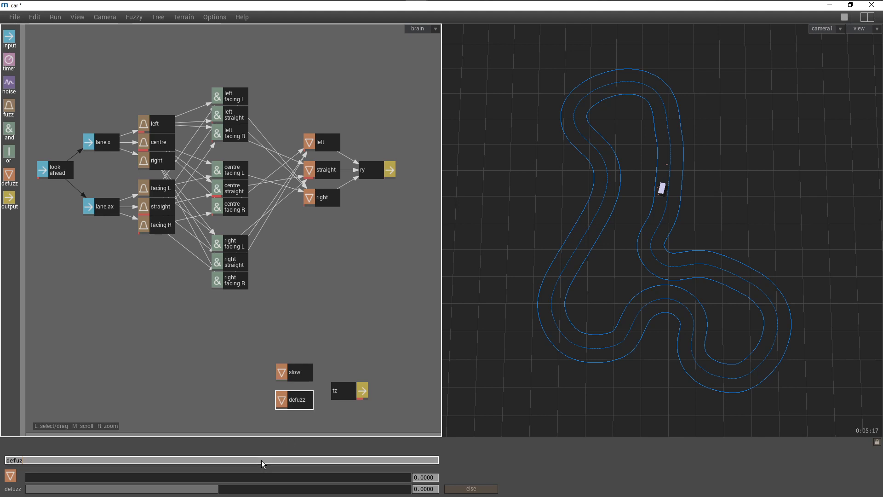
key("BackSpace")
key("BackSpace")
key("BackSpace")
key("BackSpace")
key("BackSpace")
key("BackSpace")
type("fast")
key("Return")
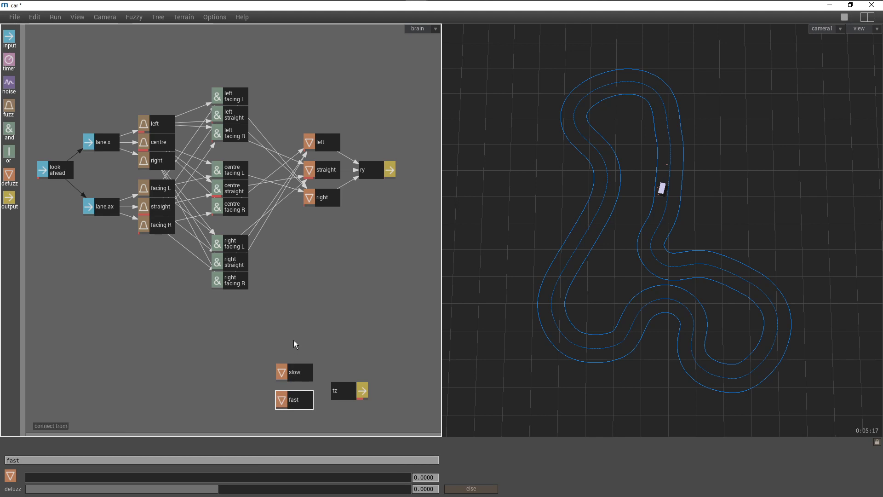
- Connect the slow and fast defuzz nodes to the tz output and check its settings
left_click_drag(294, 340, 299, 409)
left_click(349, 392, "ctrl")
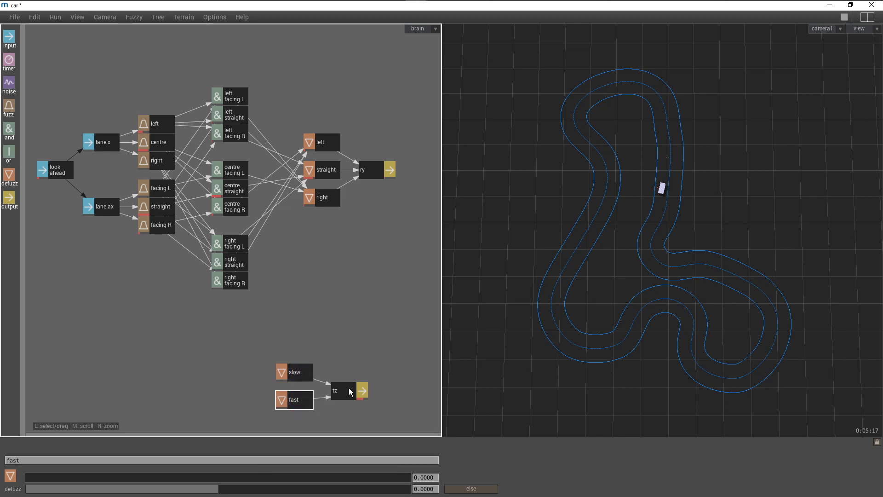
left_click(349, 392)
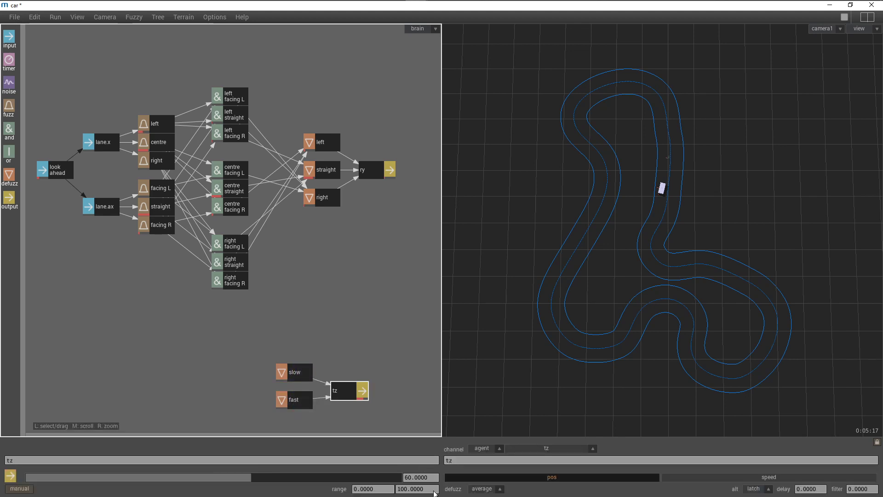
- Make the fast node an else rule and set its defuzz value to 70
left_click(306, 404)
left_click(458, 490)
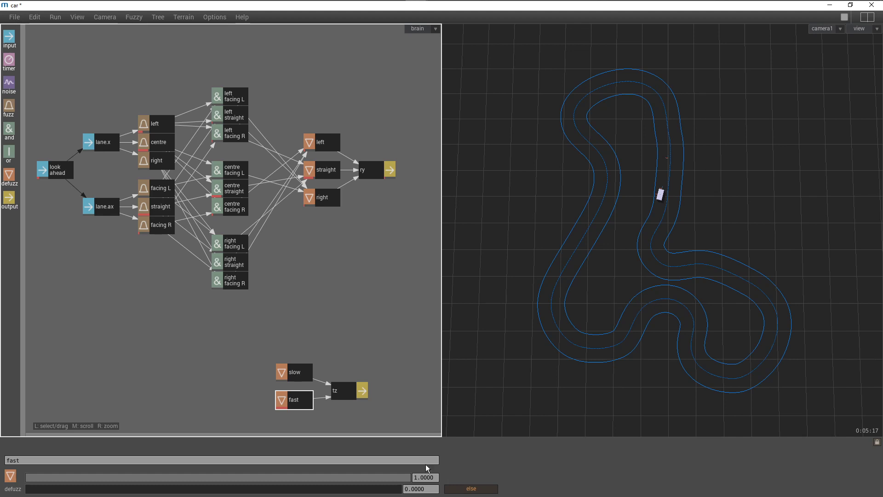
left_click(409, 489)
type("7")
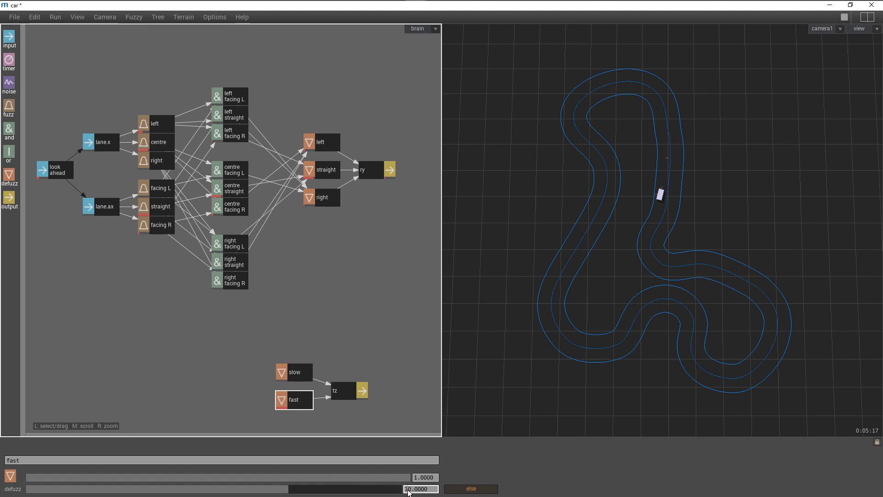
key("Return")
- Add an or node fed by left facing L, left straight, right straight and right facing R, and connect it to slow
left_click_drag(12, 154, 299, 322)
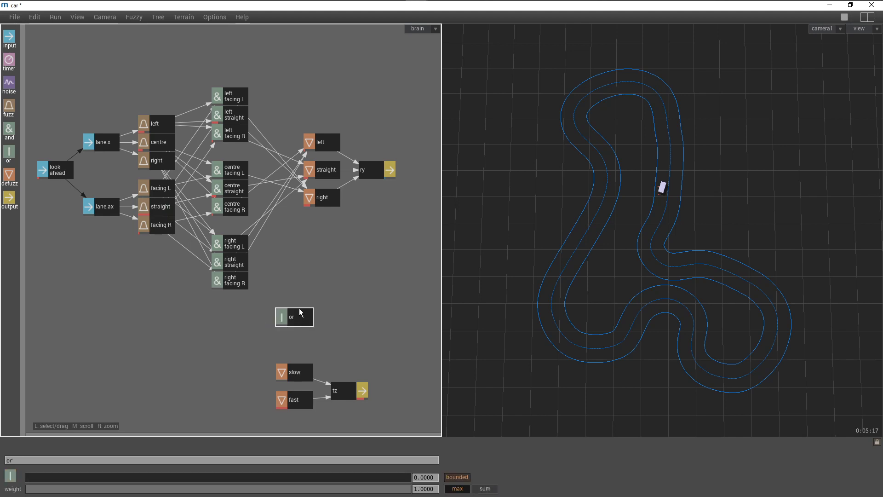
left_click_drag(238, 95, 301, 319)
left_click_drag(234, 121, 282, 308)
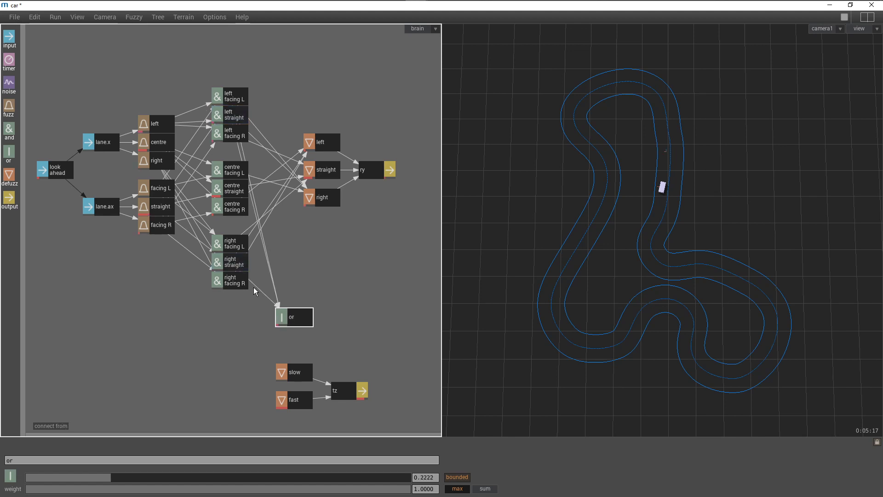
left_click_drag(230, 284, 302, 364)
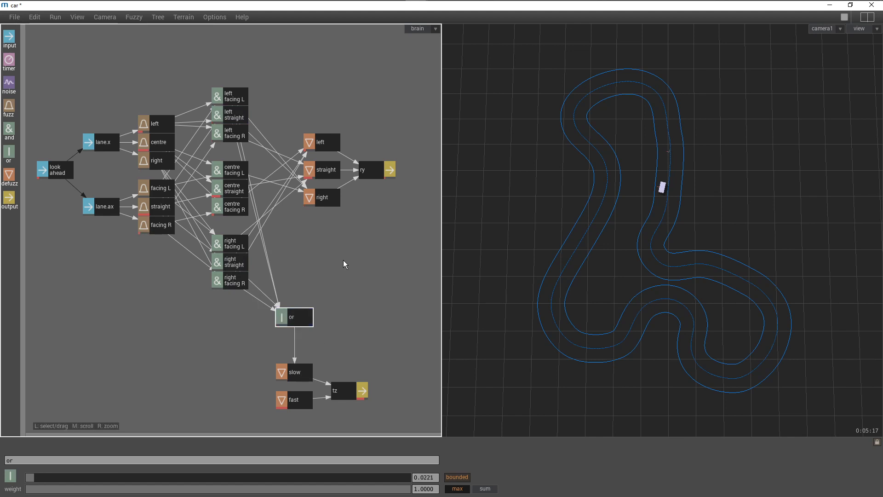
- Test the car's speed control in the simulation, set the tz output's filter to 0.5 and rerun it
key("space")
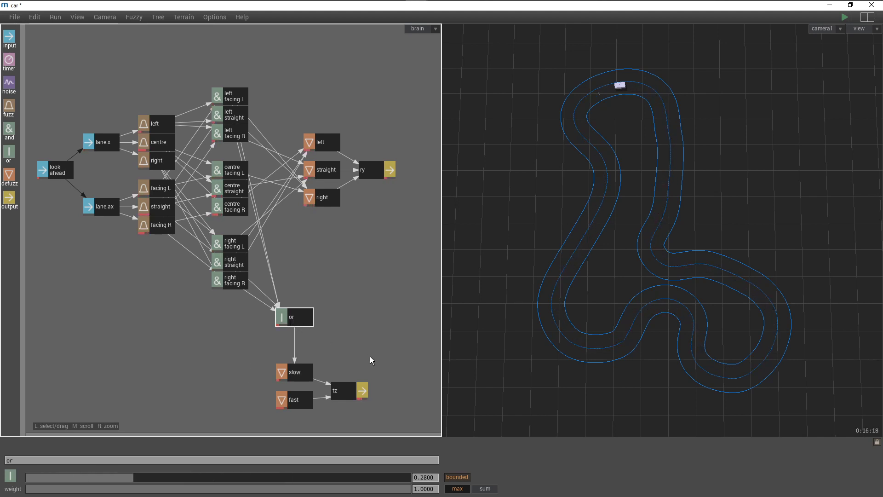
key("space")
left_click(358, 389)
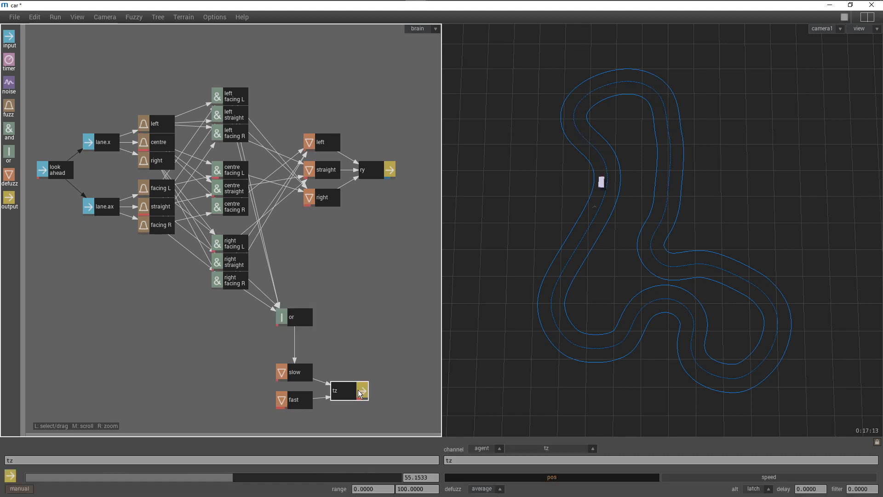
left_click(856, 489)
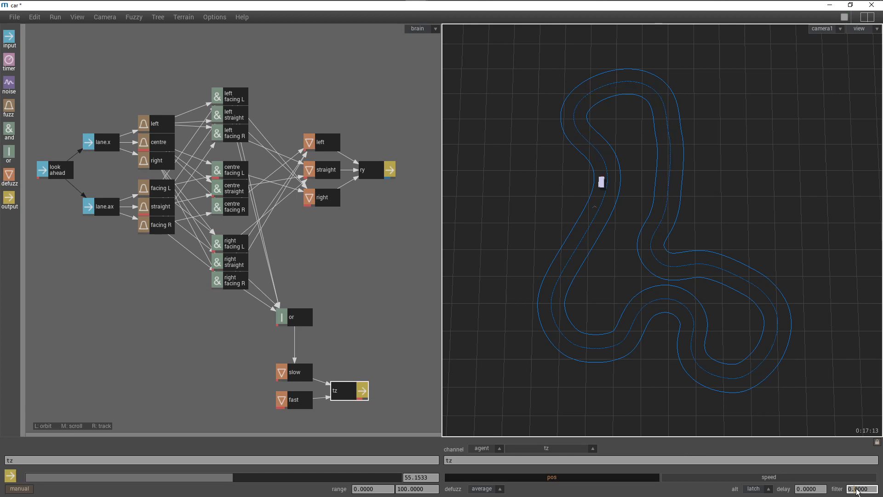
key("Return")
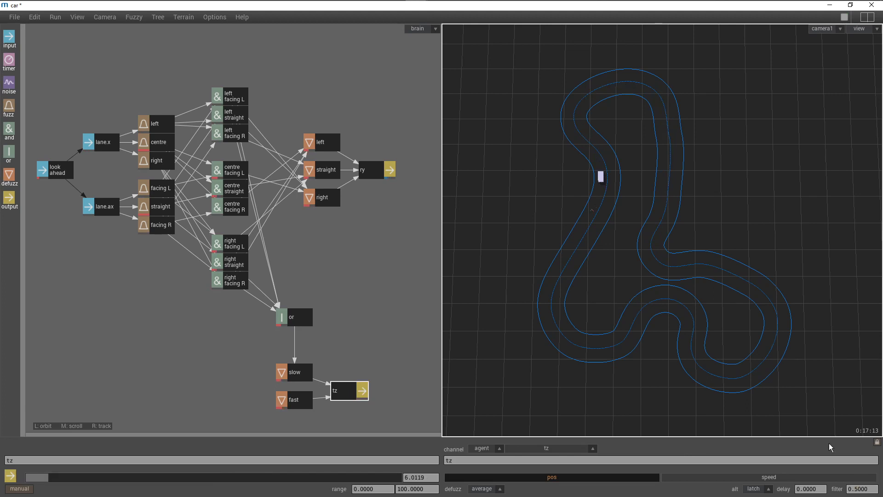
key("ctrl+r")
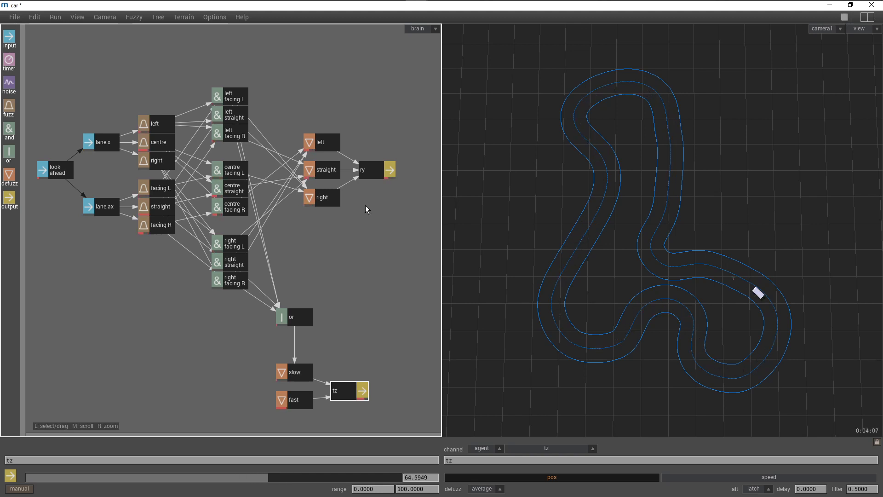
- Add an input node above the existing network and set its source channel to ry
middle_click_drag(369, 142, 371, 196)
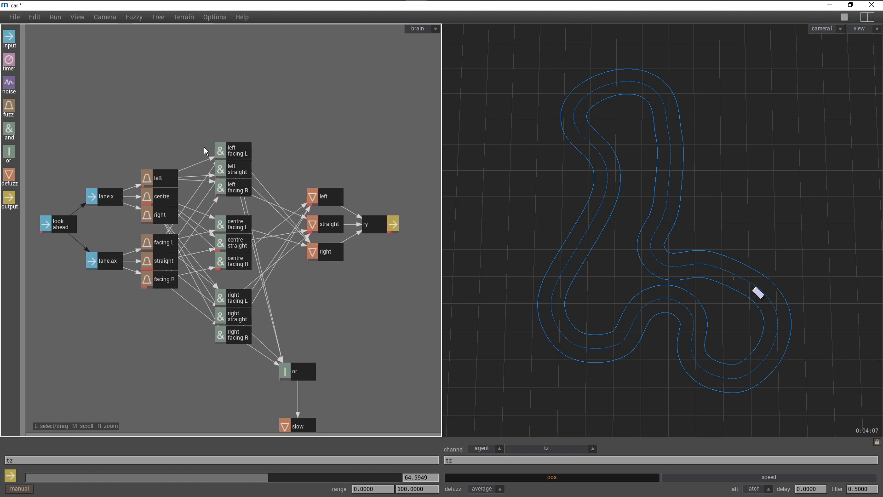
left_click_drag(9, 37, 150, 77)
left_click(507, 459)
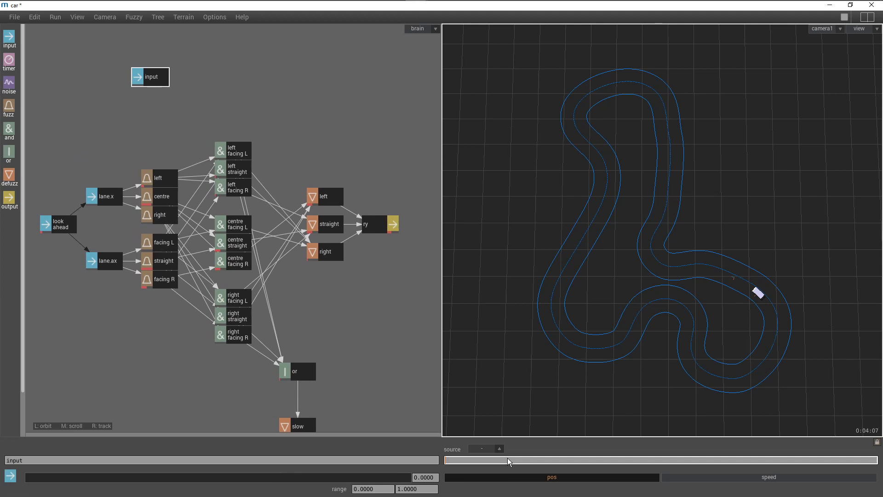
type("ry")
key("Return")
- Set the ry input's range minimum to -360
left_click(385, 488)
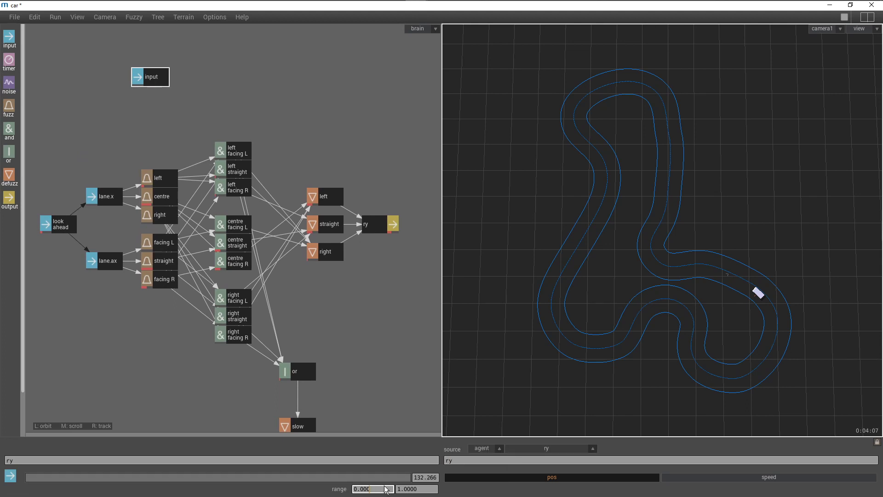
key("BackSpace")
key("BackSpace")
key("BackSpace")
key("BackSpace")
key("BackSpace")
key("BackSpace")
type("-360")
key("Return")
- Set the ry input's range maximum to 360
left_click(427, 489)
key("BackSpace")
key("BackSpace")
key("BackSpace")
key("BackSpace")
key("BackSpace")
key("BackSpace")
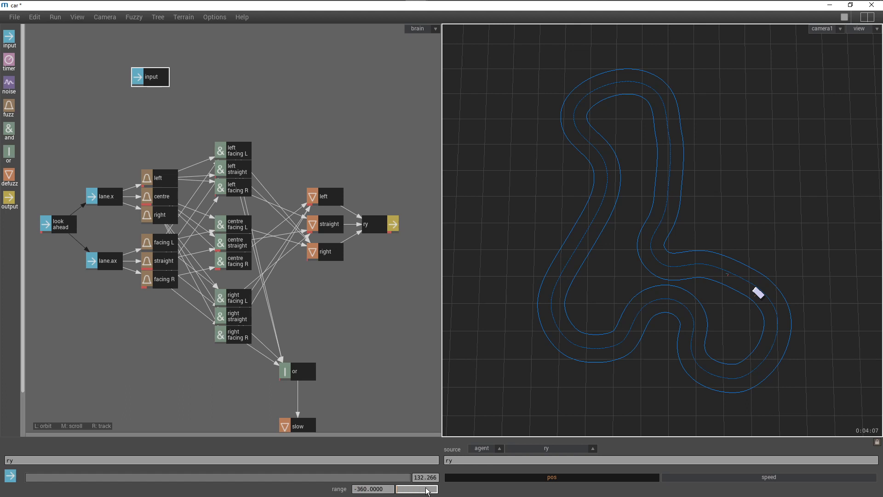
type("360")
key("Return")
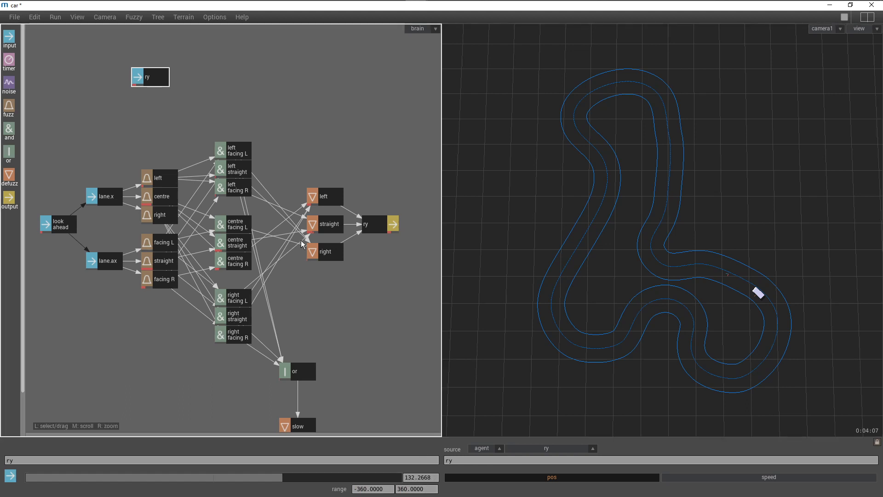
- Add a fuzz node beside the ry input and name it "left"
left_click_drag(9, 106, 204, 67)
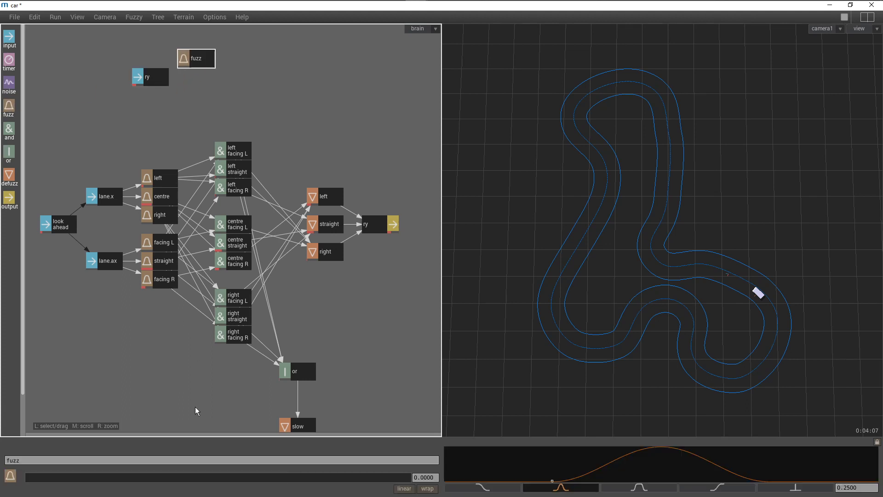
left_click(189, 461)
key("BackSpace")
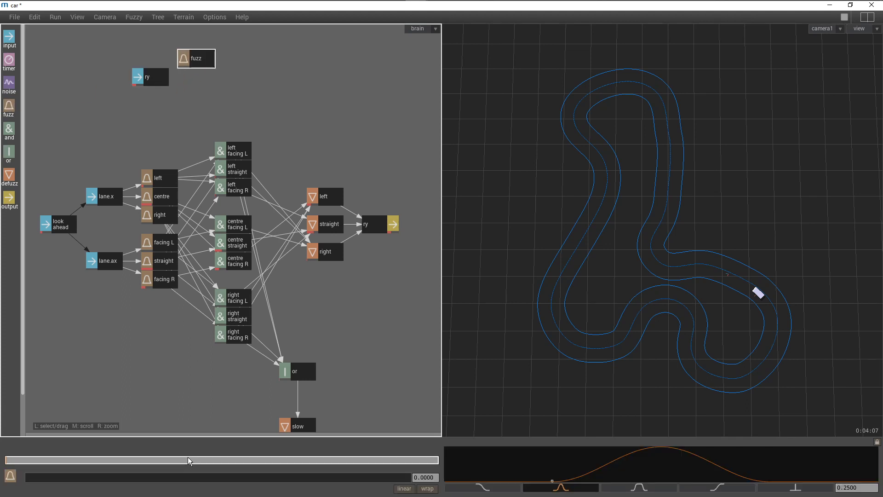
type("left")
key("Return")
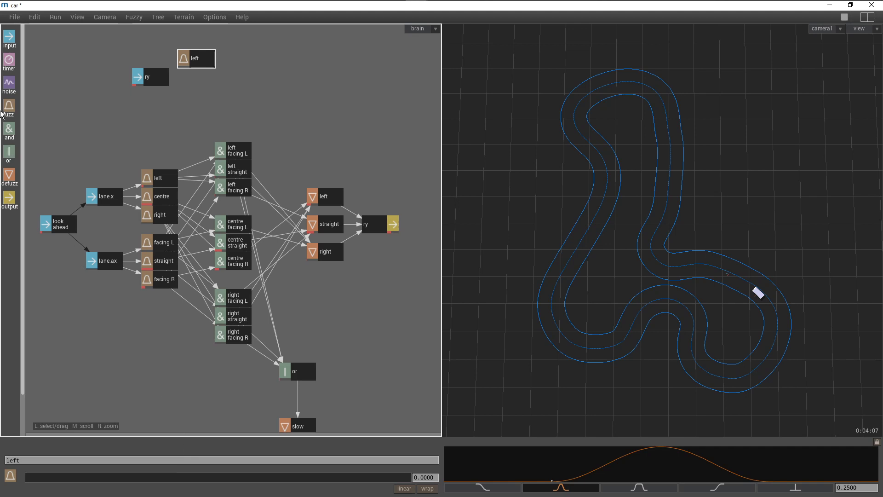
- Add a second fuzz node named "right" below the new left fuzz node, and connect the upper ry input to both
left_click_drag(8, 108, 195, 90)
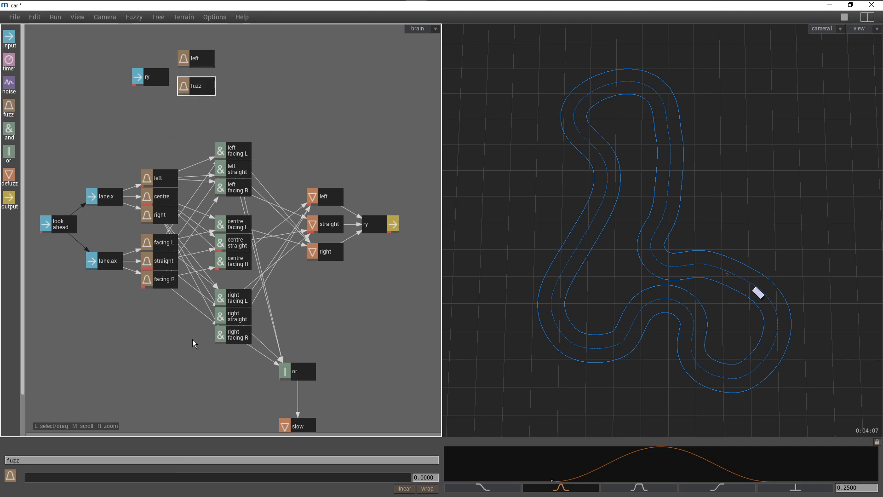
left_click(205, 460)
key("BackSpace")
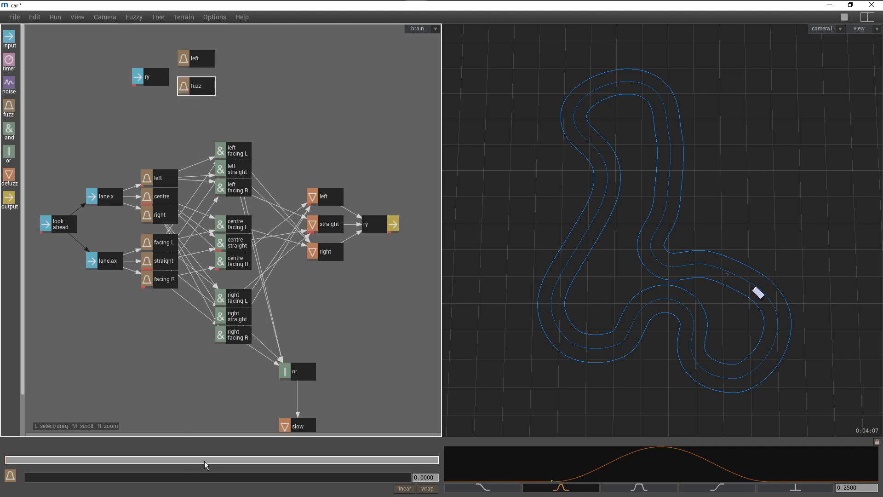
type("right")
key("Return")
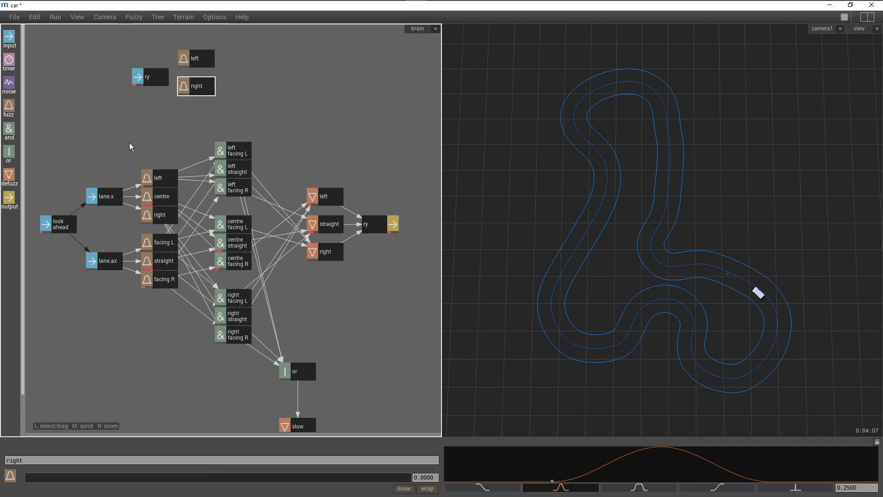
left_click_drag(147, 80, 183, 67)
left_click_drag(189, 38, 214, 104)
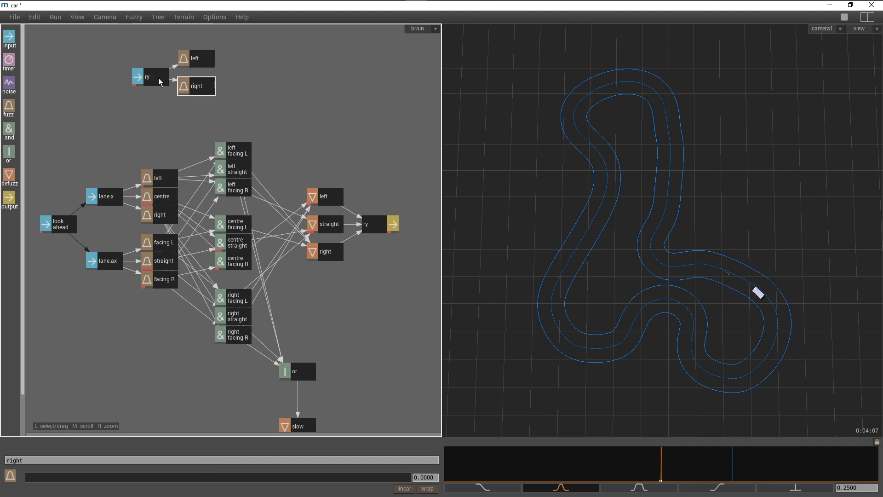
- Give the upper left fuzz node a rising S-curve that starts at about 167.87 and peaks at the range maximum
left_click(204, 64)
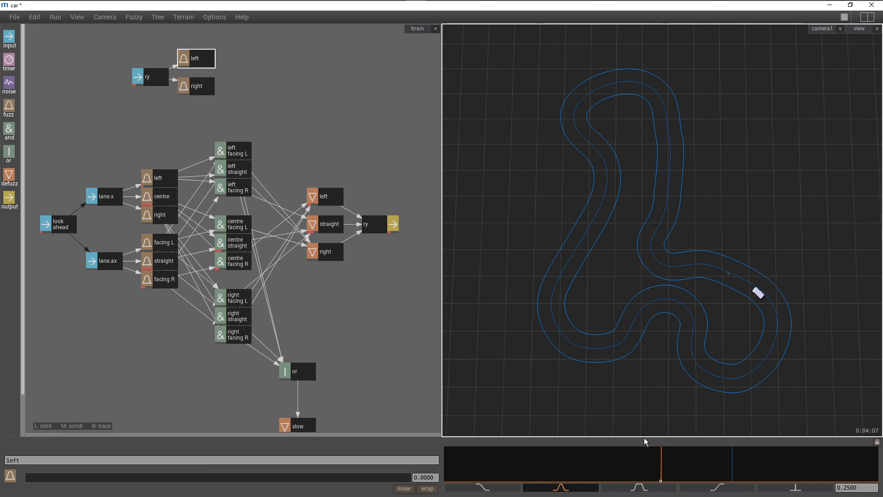
left_click(716, 487)
left_click_drag(691, 462, 879, 461)
left_click(785, 475)
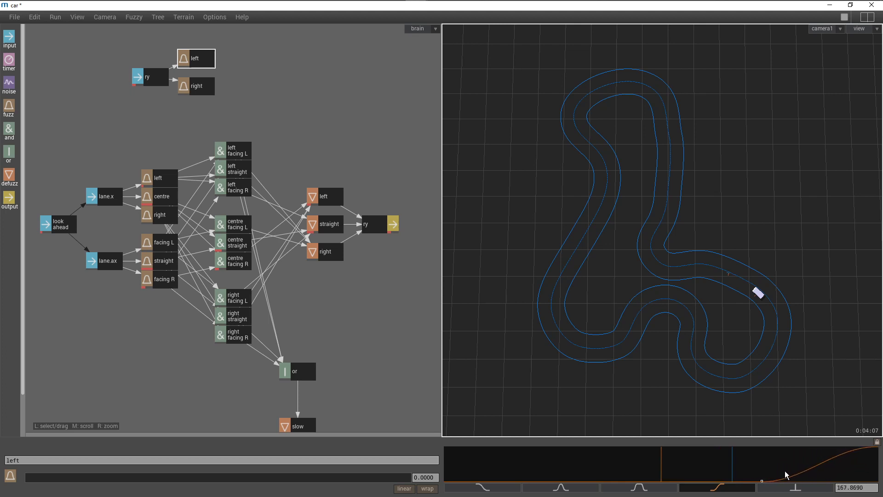
- Give the upper right fuzz node a falling S-curve from the range minimum down to zero at about -112.26
left_click(204, 93)
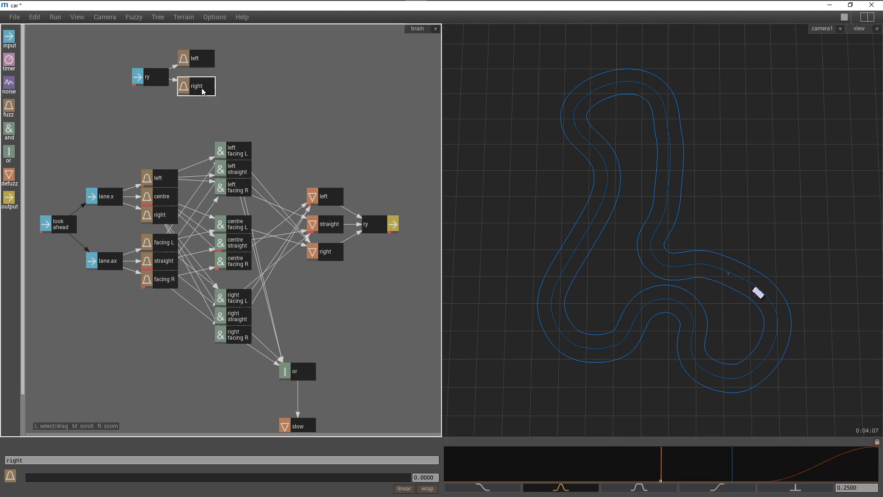
left_click_drag(652, 475, 440, 462)
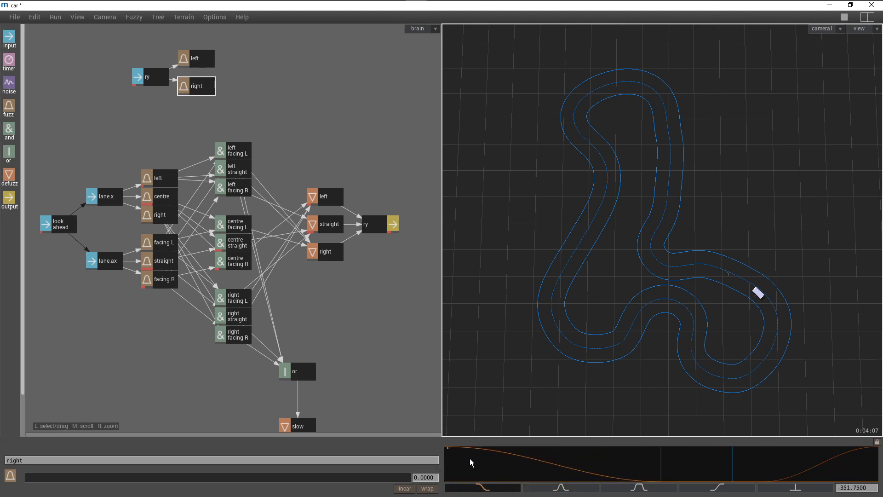
left_click_drag(588, 458, 522, 465)
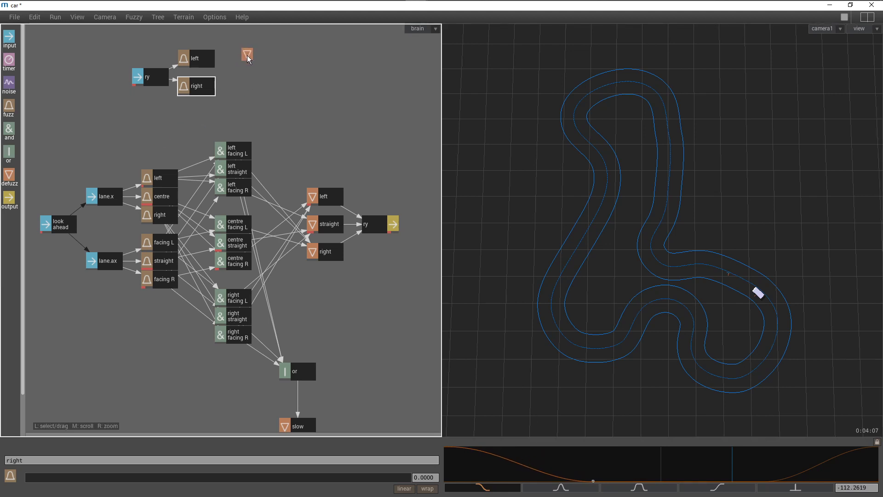
- Add a defuzz node beside the upper left fuzz node and name it "left"
left_click(247, 56)
left_click(185, 458)
key("BackSpace")
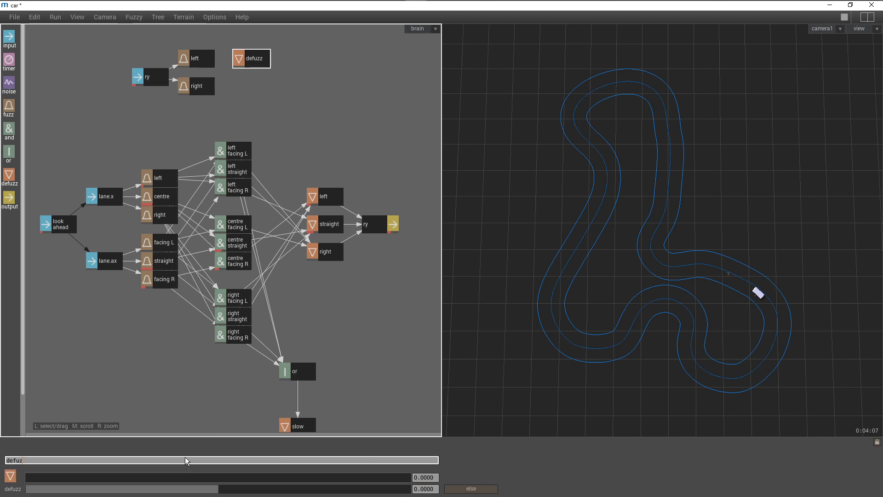
type("left")
key("Return")
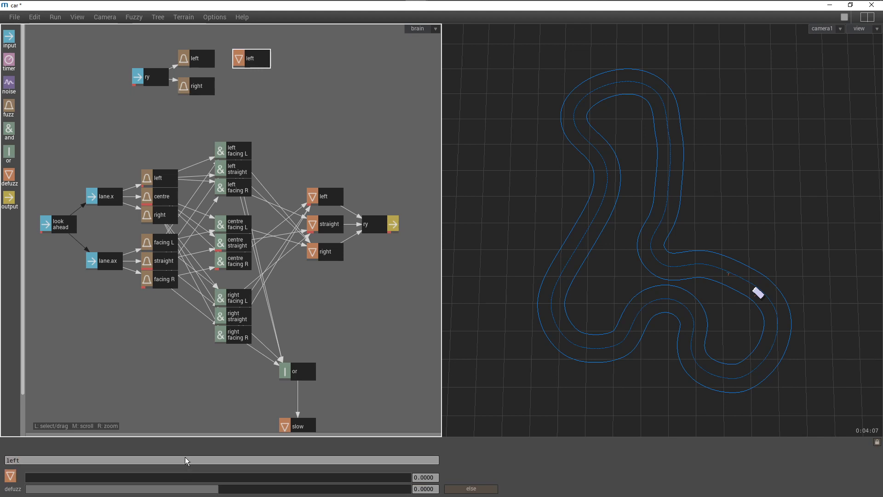
- Add a defuzz node directly below the new left defuzz node and name it "0"
left_click(9, 175)
left_click(257, 80)
left_click(261, 460)
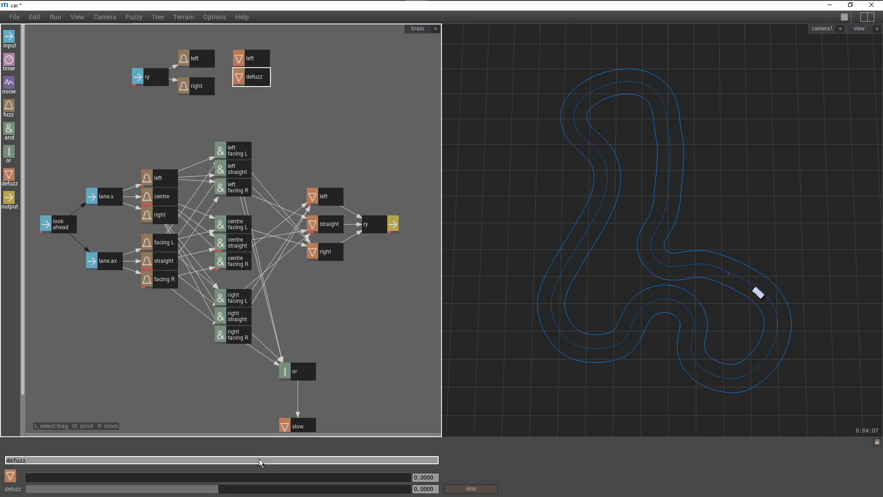
key("BackSpace")
key("BackSpace")
key("BackSpace")
key("BackSpace")
key("BackSpace")
type("0")
key("Return")
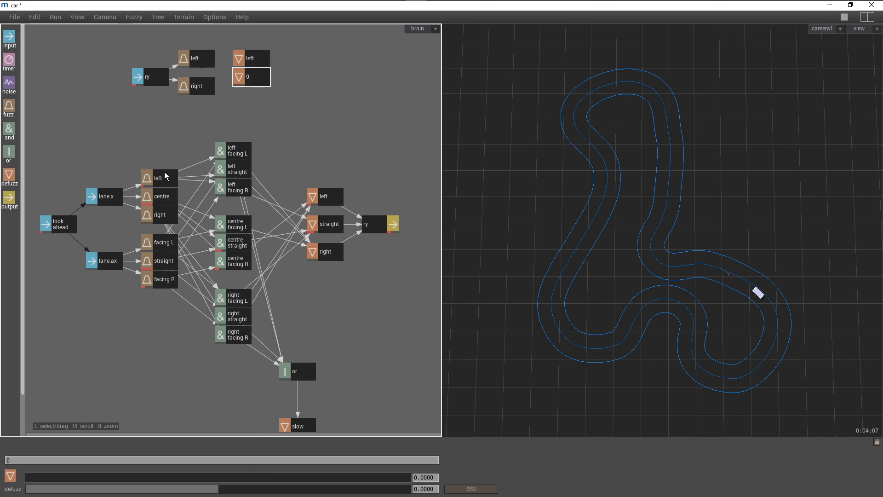
- Add a third defuzz node directly below the 0 node and name it "right"
left_click(9, 176)
left_click(256, 98)
left_click(294, 462)
key("BackSpace")
key("BackSpace")
key("BackSpace")
key("BackSpace")
key("BackSpace")
key("BackSpace")
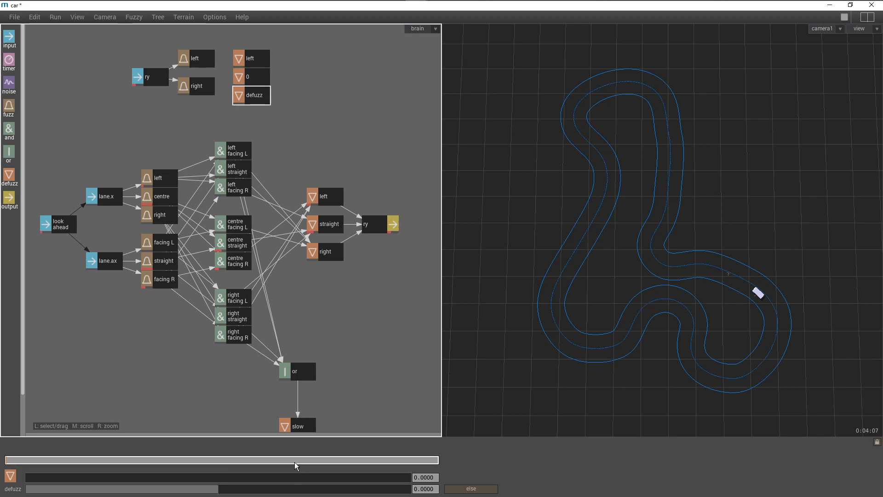
type("right")
key("Return")
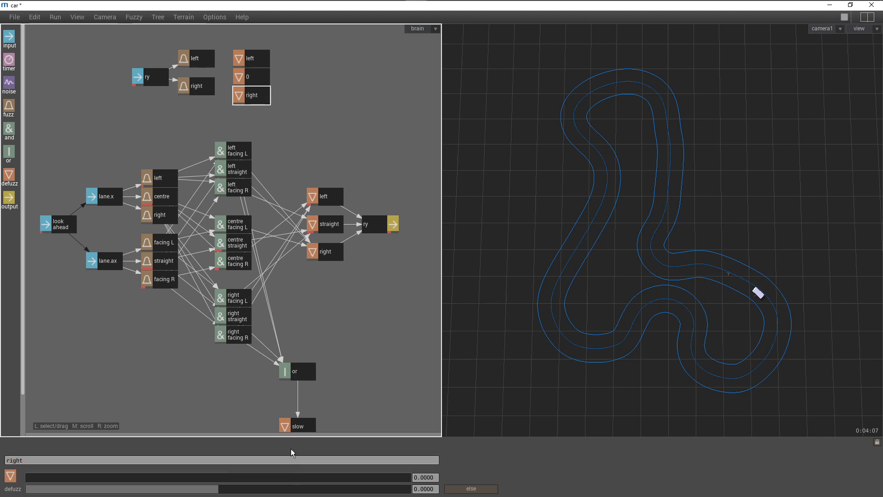
- Add an output node beside the new defuzz nodes and connect left, 0 and right to it
left_click(10, 201)
left_click(299, 77)
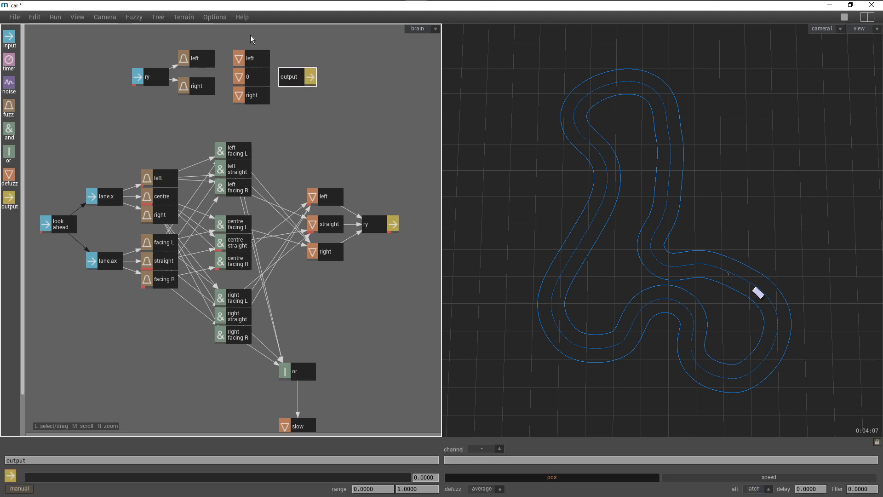
key("c")
left_click_drag(252, 37, 260, 98)
left_click(304, 77)
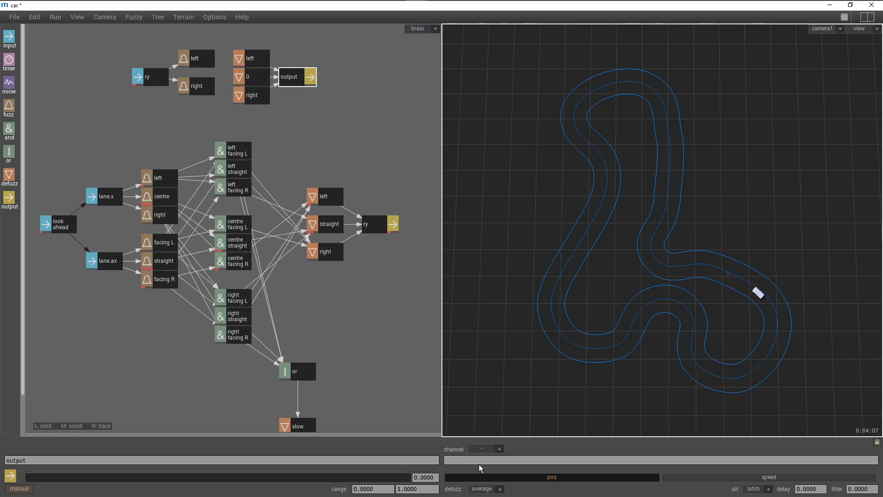
- Set the new output's channel to the ry of the box segment
left_click(488, 450)
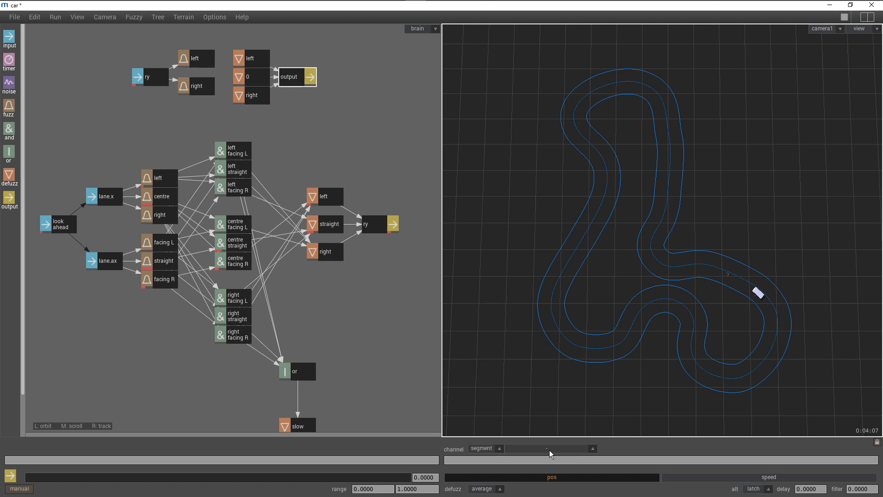
left_click(549, 449)
left_click(548, 441)
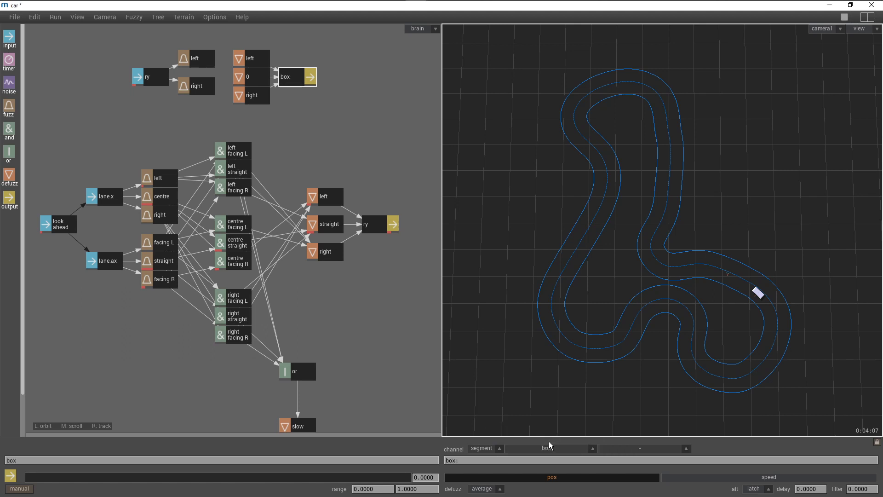
left_click(615, 449)
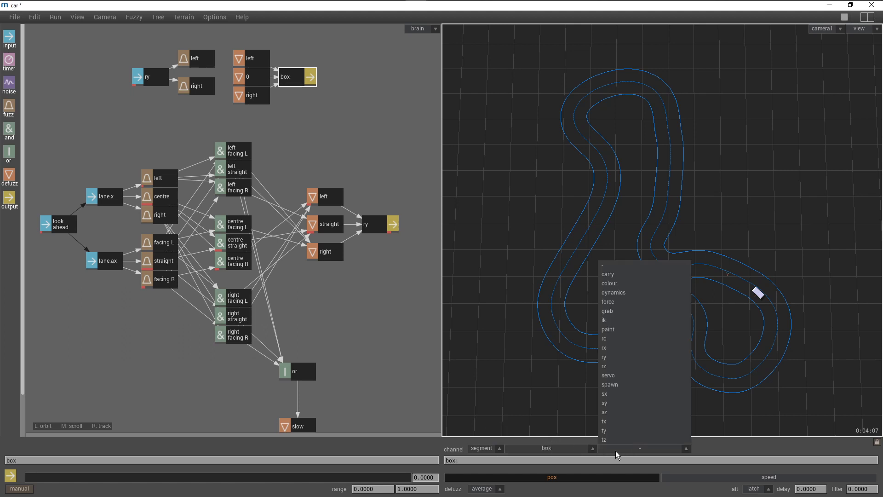
left_click(631, 357)
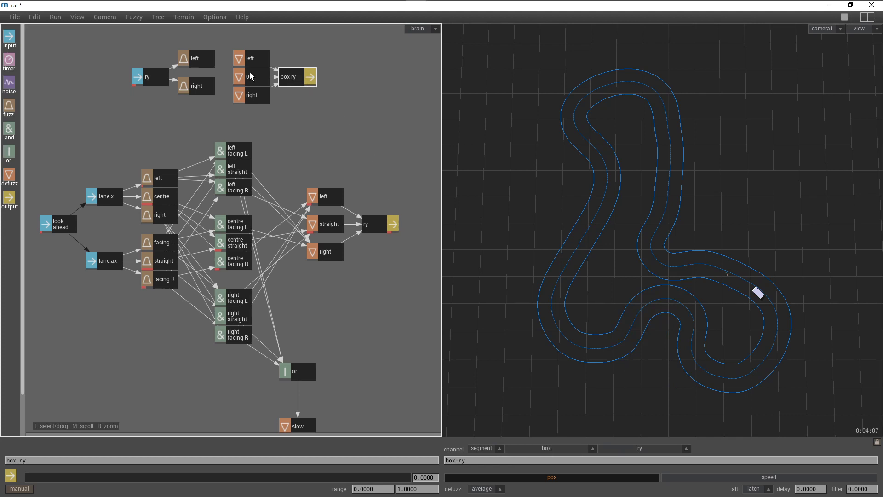
- Connect the upper left fuzz node to the left defuzz node and the right fuzz node to the right defuzz node
left_click_drag(209, 60, 247, 59)
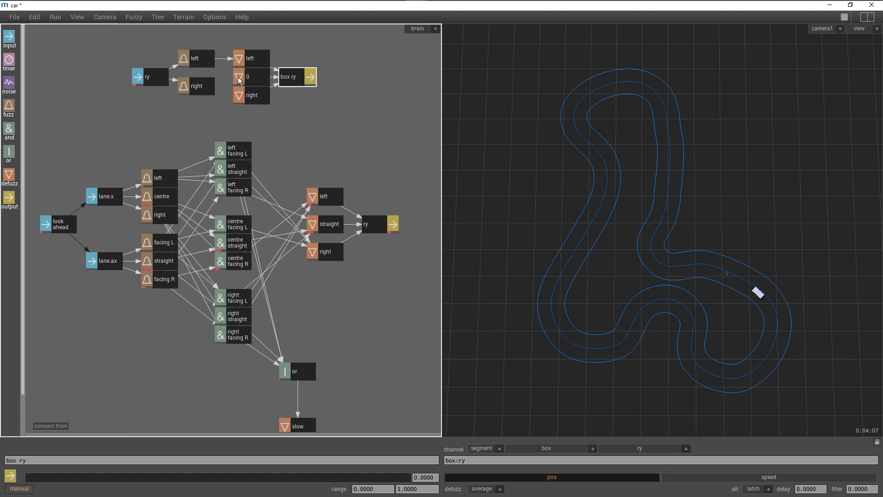
left_click_drag(209, 94, 247, 99)
- Set the box ry output's range to -45 to 45
left_click(380, 488)
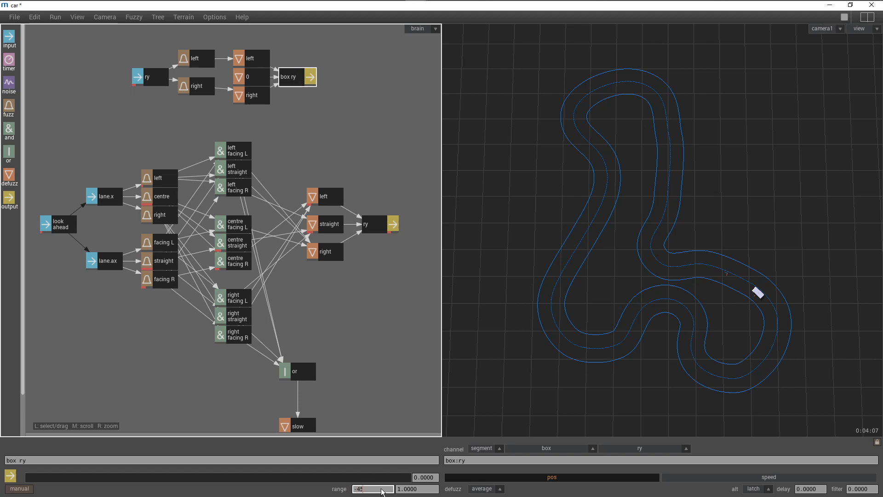
key("Return")
left_click(433, 493)
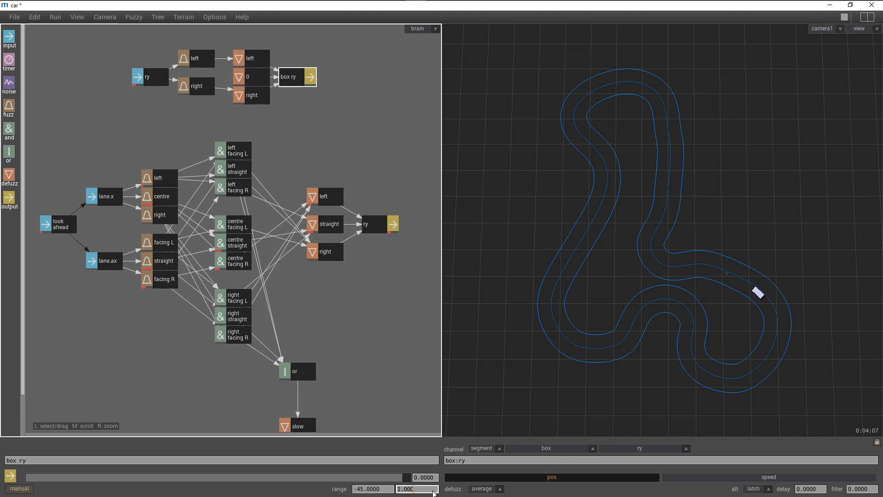
key("Return")
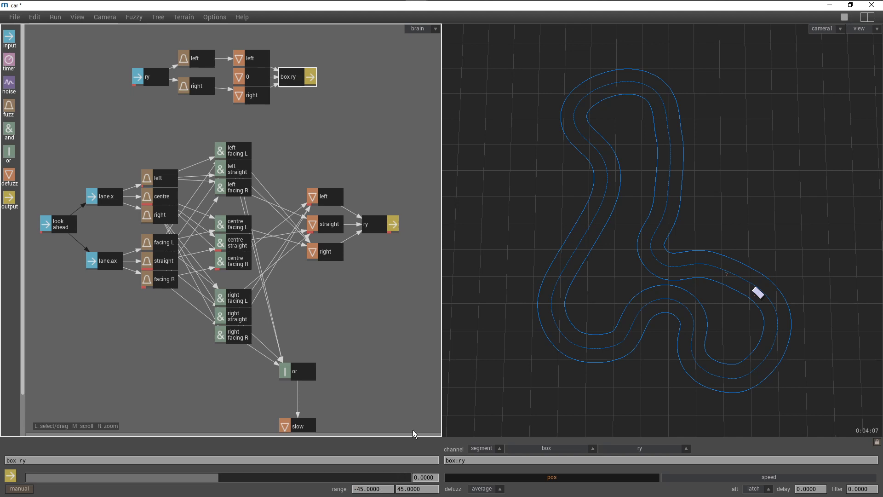
- Adjust the defuzz value of the upper left defuzz node and set the upper right defuzz node's value to -45
left_click(250, 60)
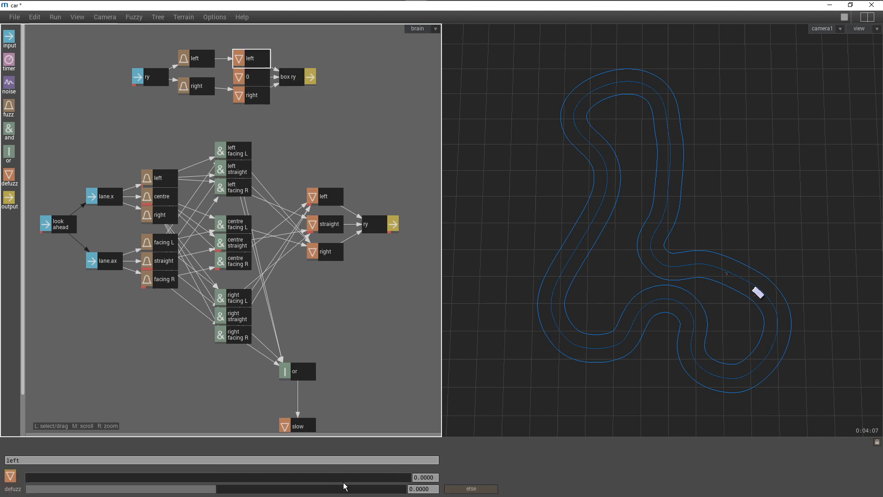
left_click(247, 98)
left_click_drag(166, 493, 40, 491)
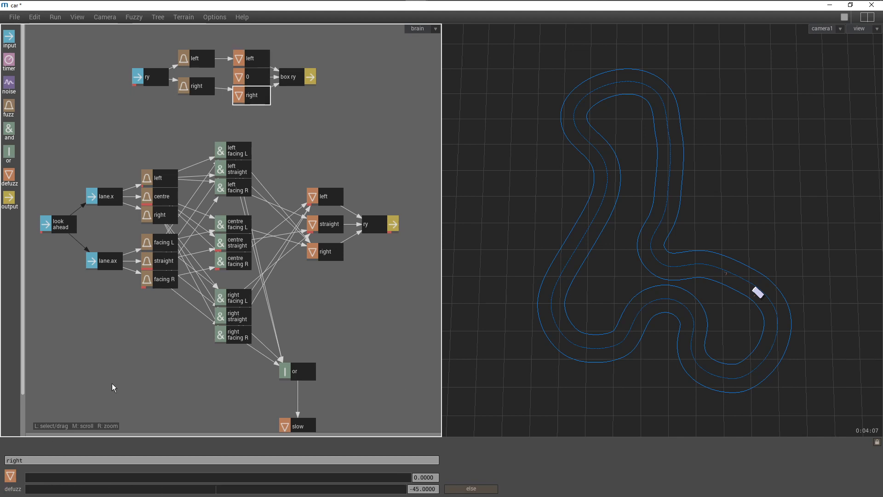
- Enable the else option on the 0 defuzz node
left_click(255, 77)
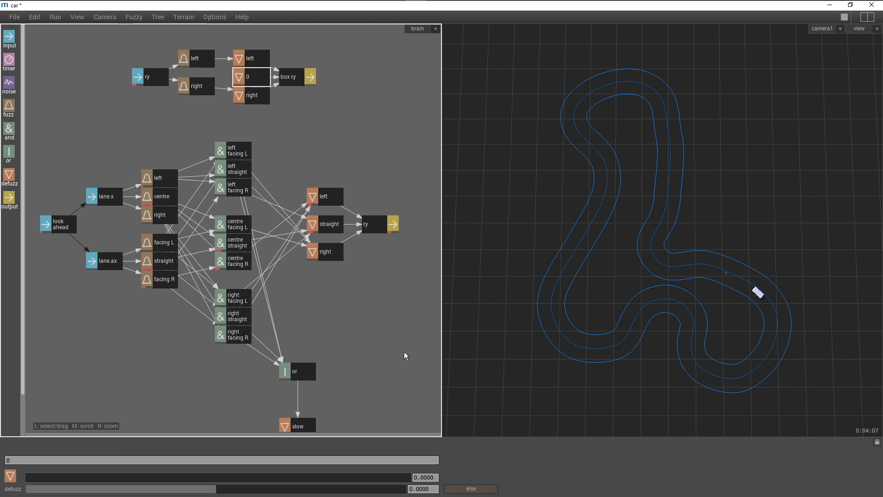
left_click(471, 489)
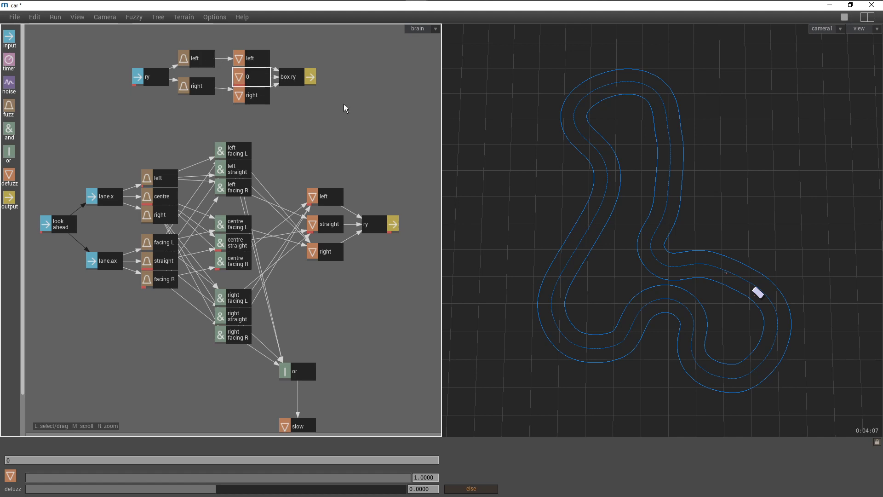
- Reset and run the simulation, and inspect how the upper right fuzz node responds as the car turns
key("alt")
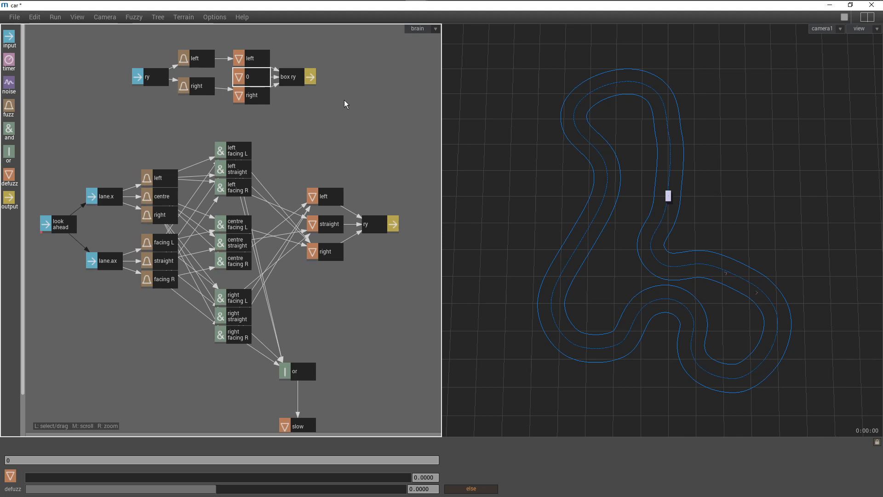
key("space")
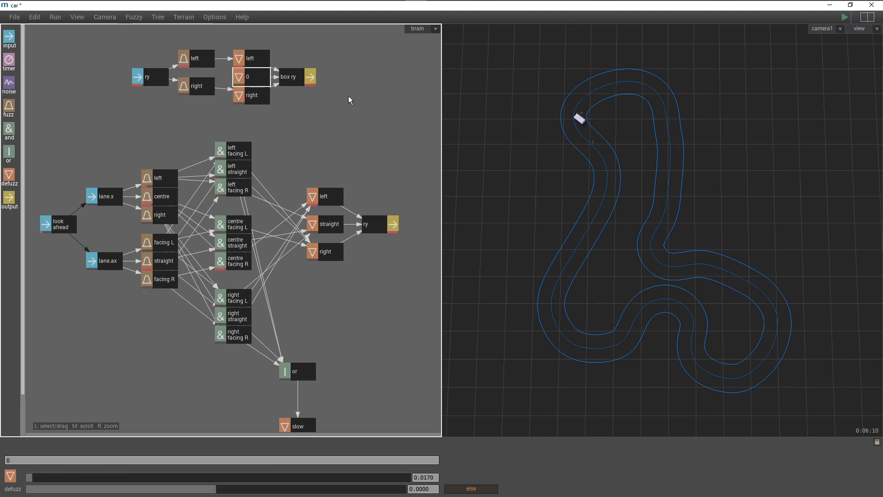
left_click(202, 84)
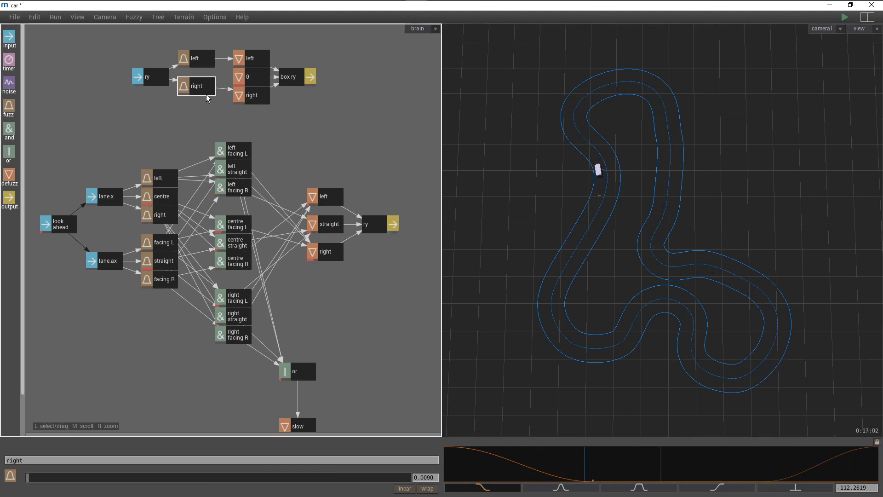
- Set the box ry output's filter to 0.5 while the simulation runs
left_click(290, 77)
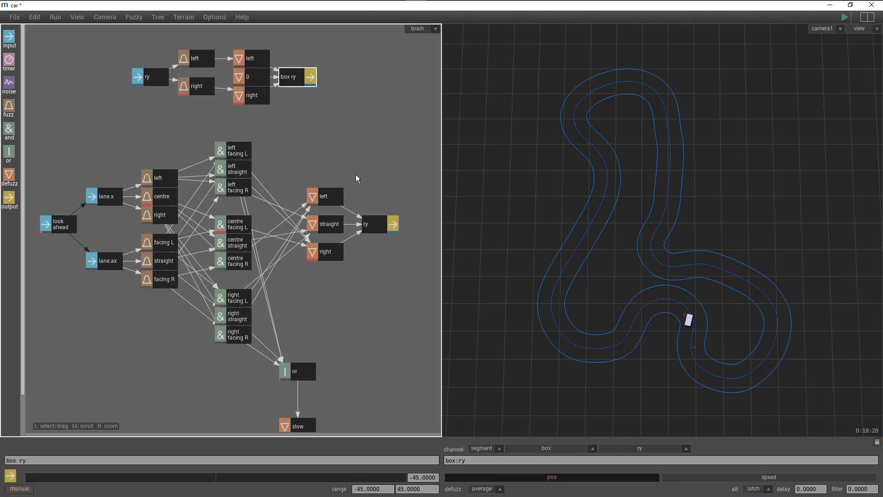
left_click(856, 489)
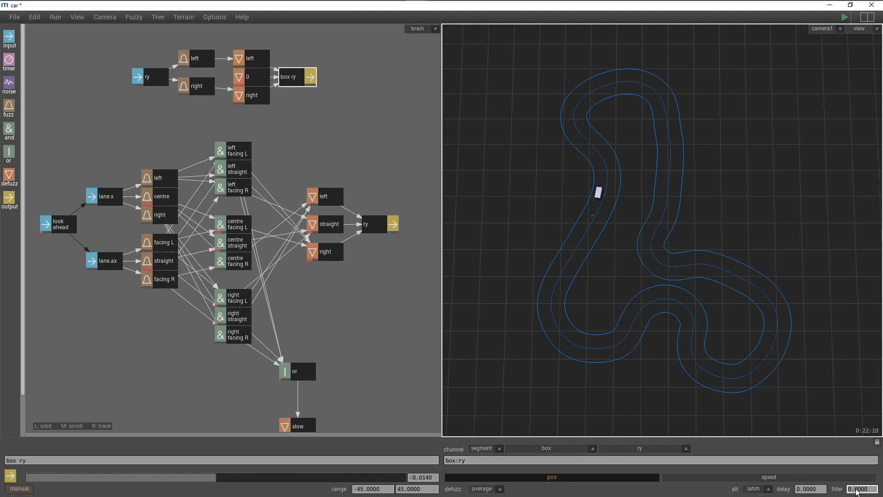
type("0.5")
key("Return")
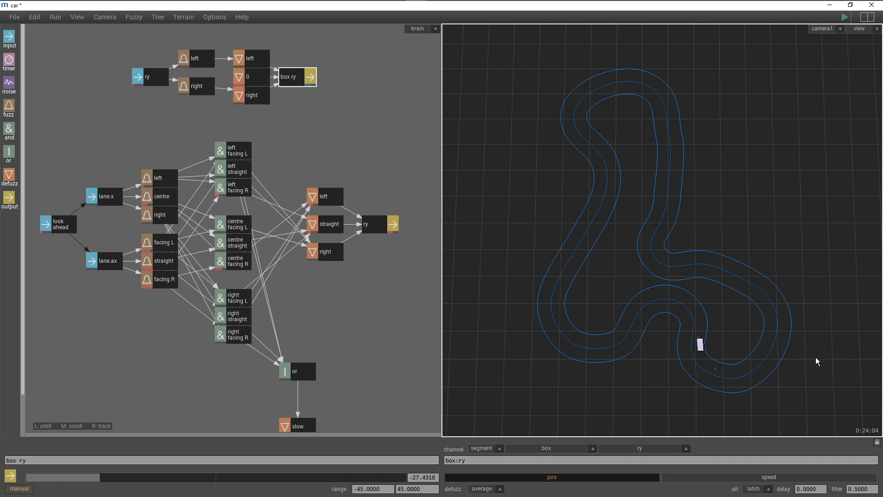